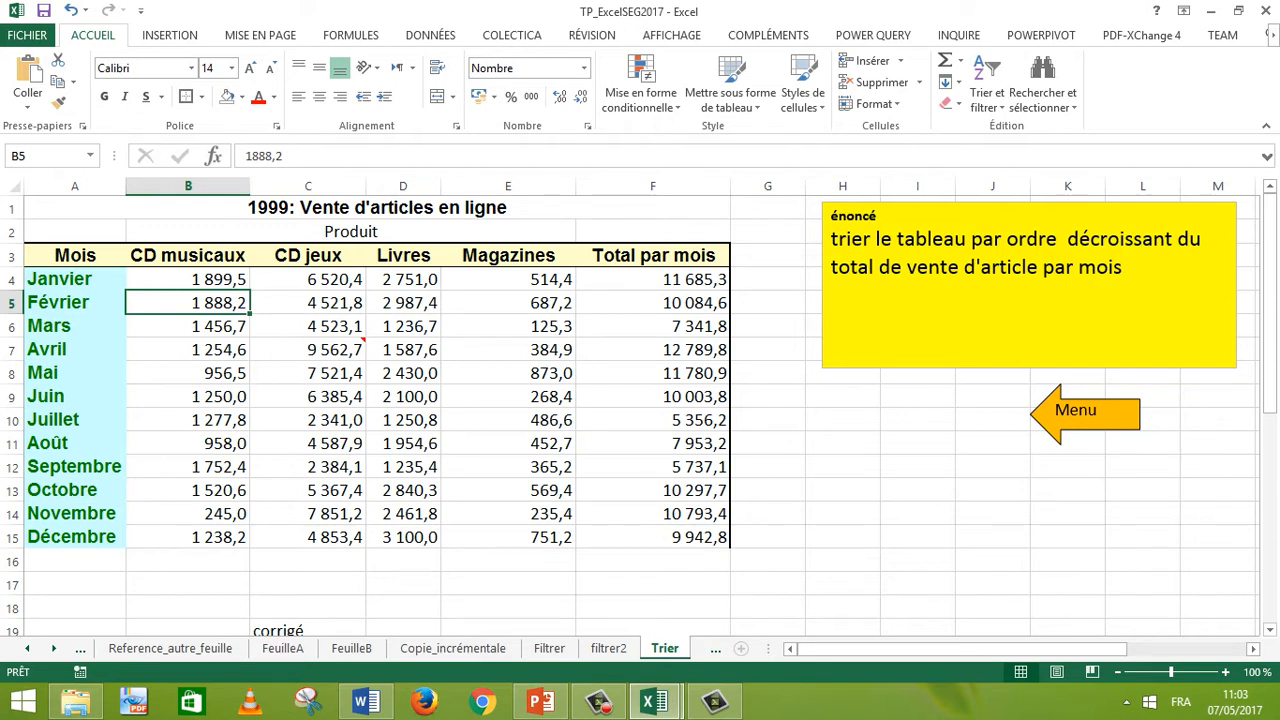
Step: Examine the monthly sales table and the formulas in the Total par mois column
click(75, 279)
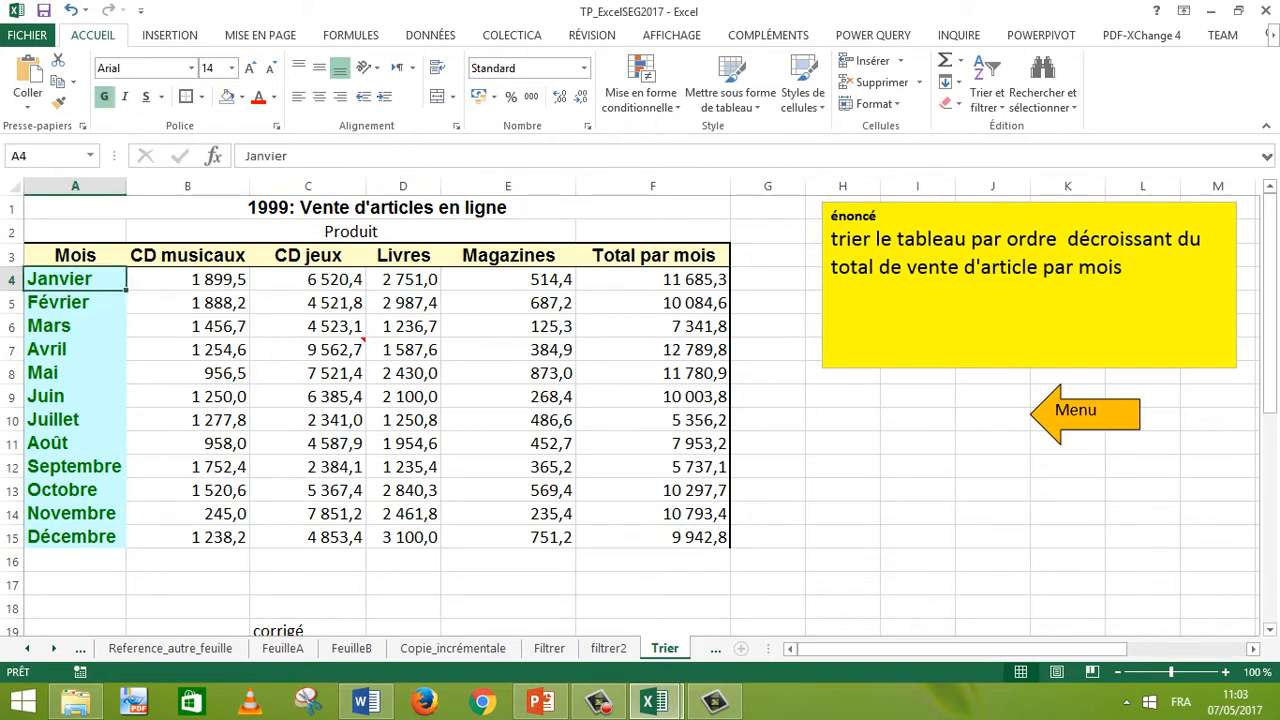
click(653, 279)
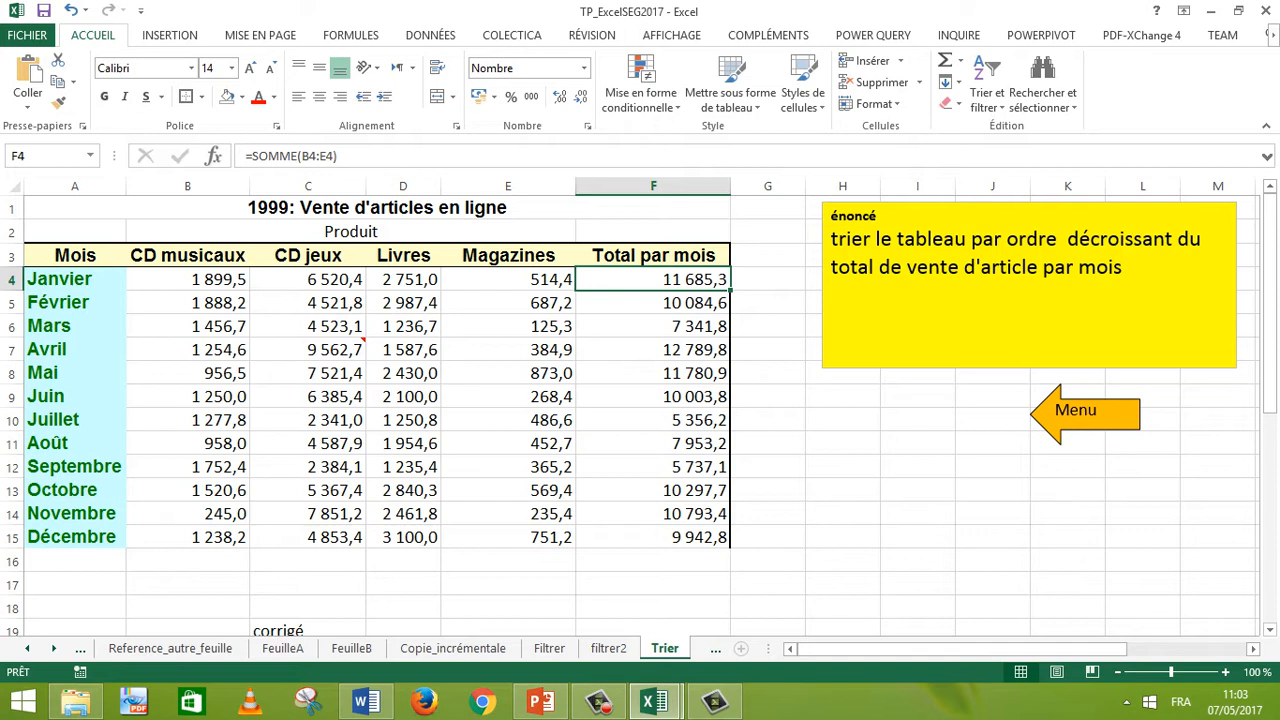
click(768, 420)
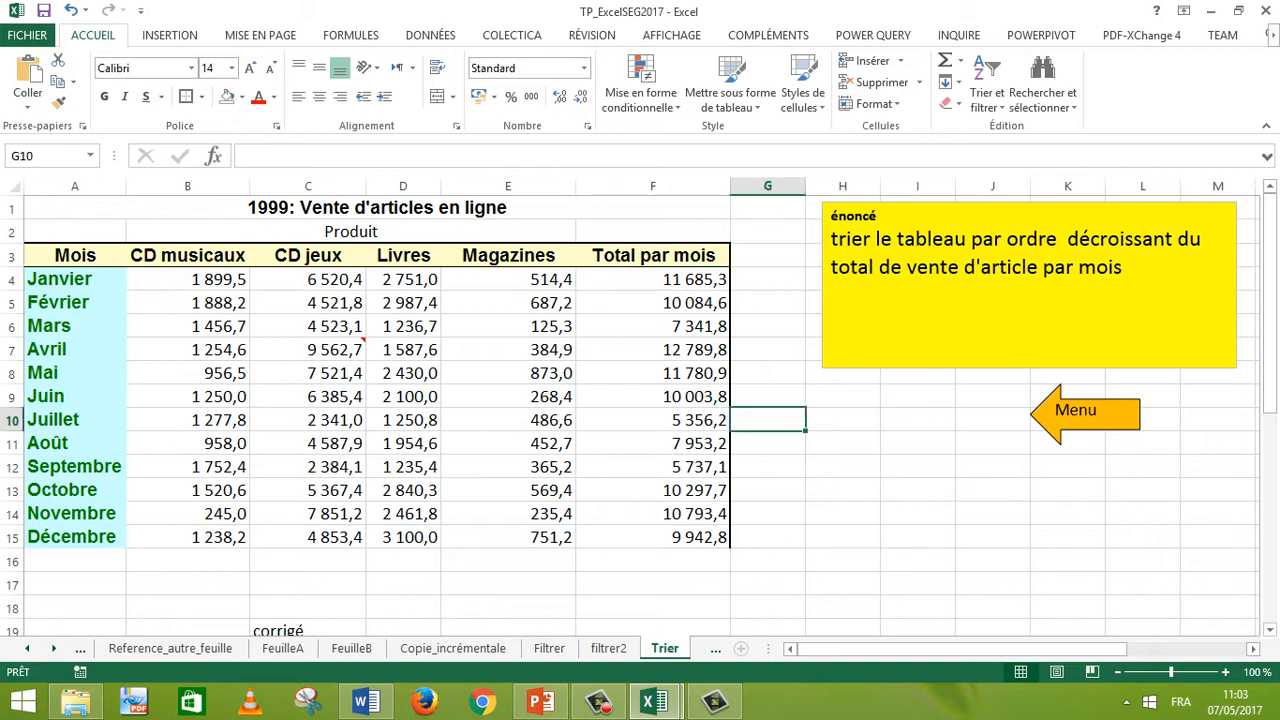
drag(653, 279, 653, 537)
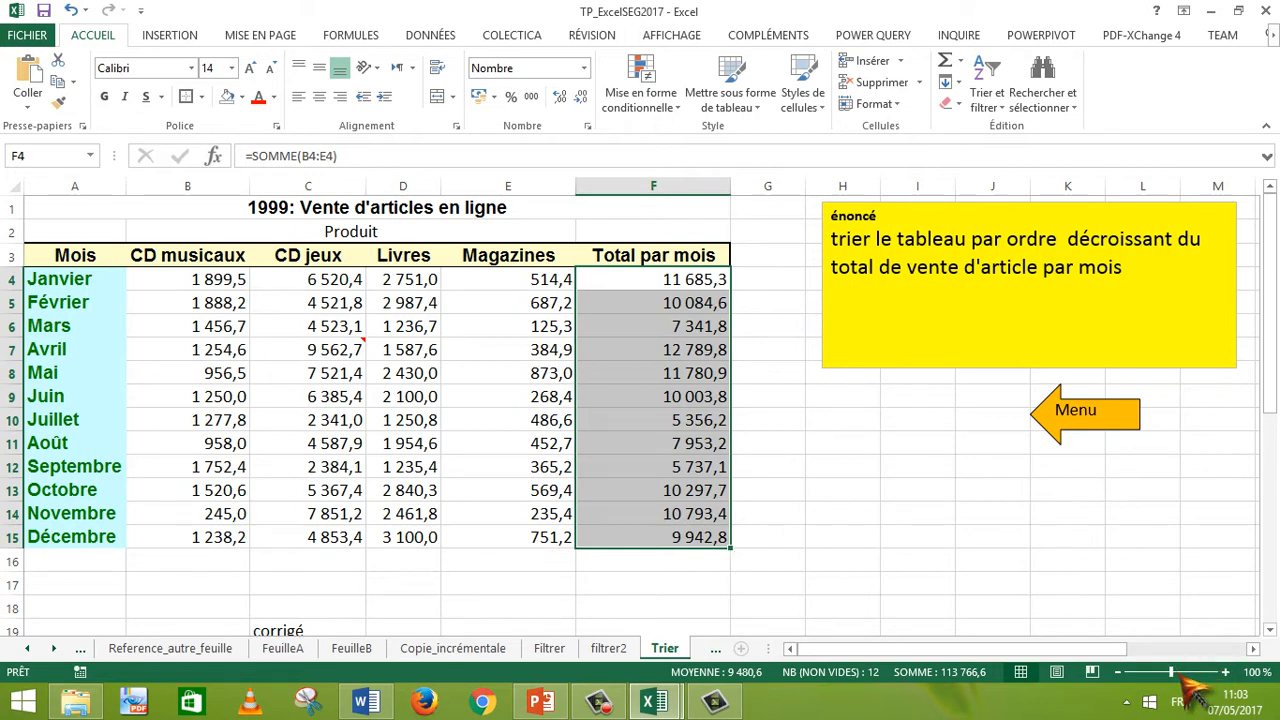
mouse_move(1171, 672)
mouse_down()
mouse_move(1186, 672)
mouse_move(1174, 672)
mouse_up()
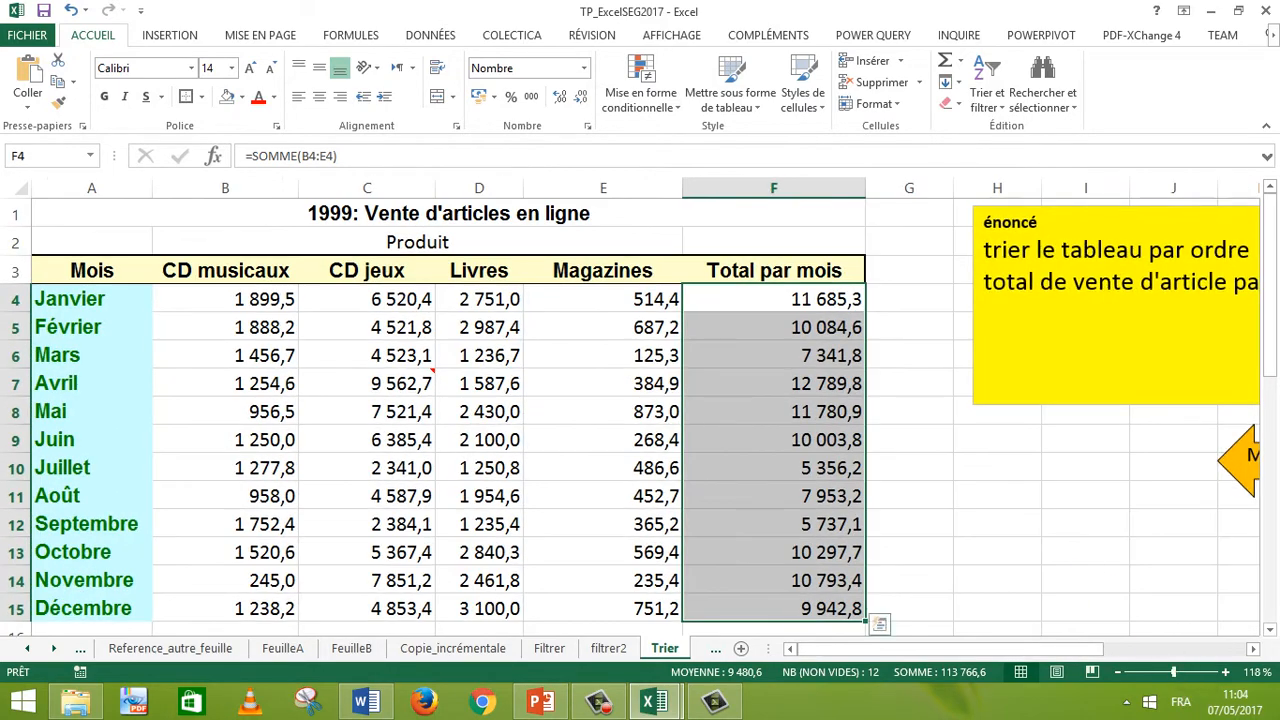
click(997, 523)
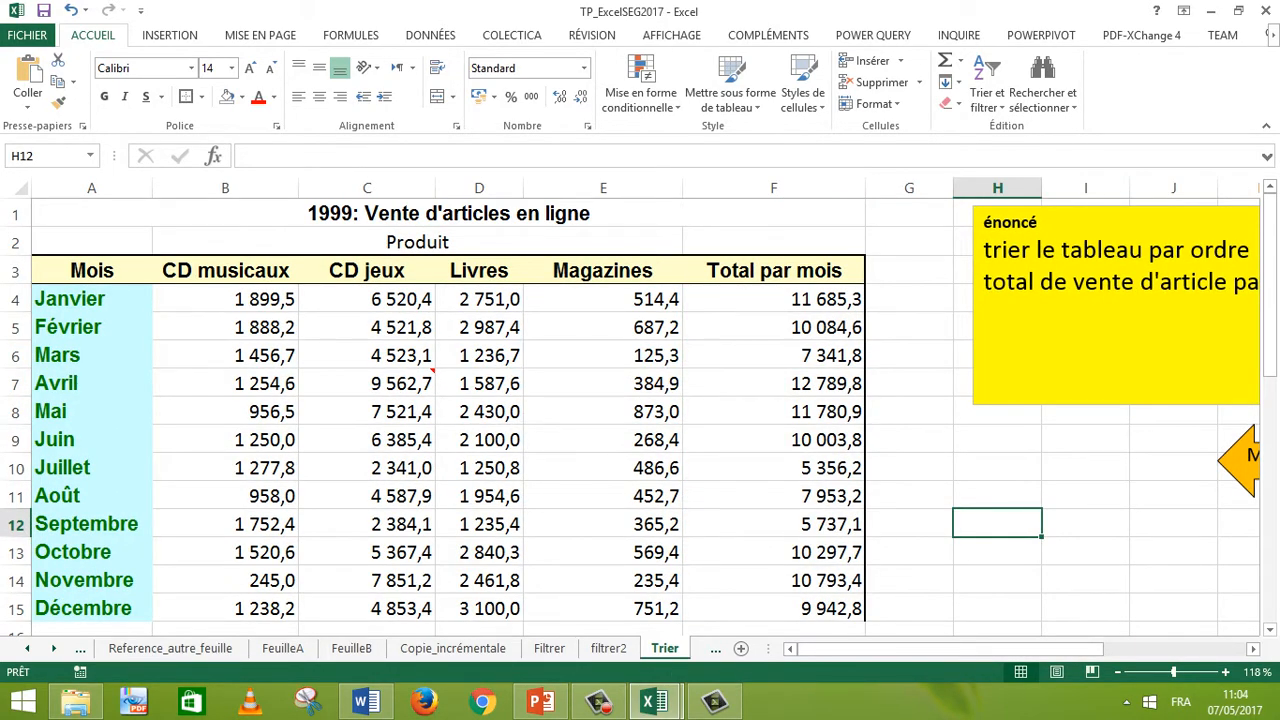
Step: Sort the table A3:F15 by Total par mois in descending order using a custom sort
drag(70, 270, 773, 608)
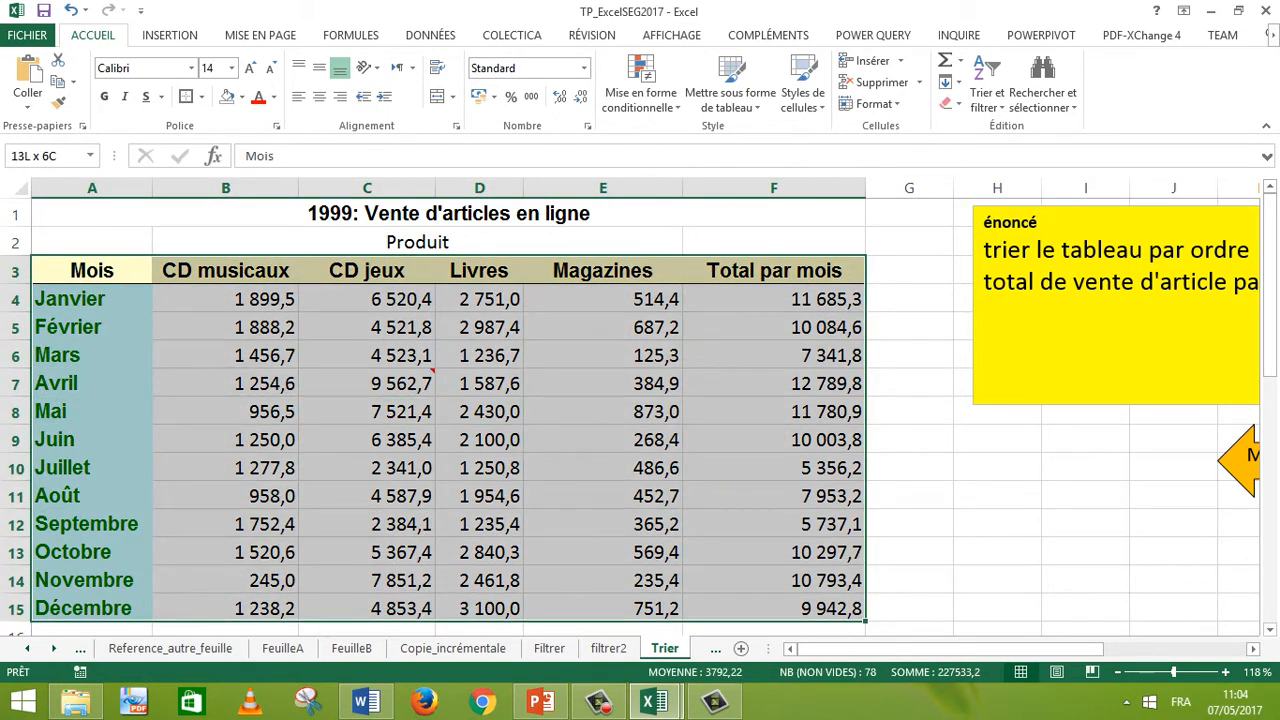
drag(868, 614, 868, 614)
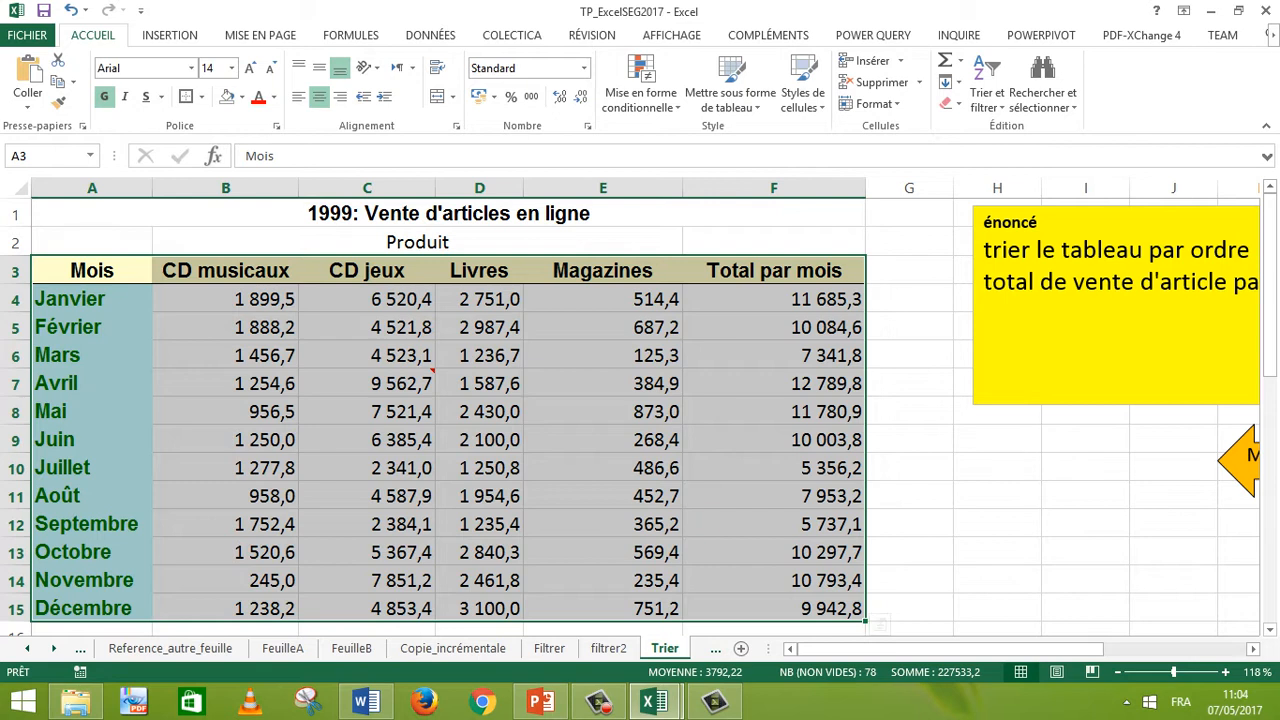
click(1003, 105)
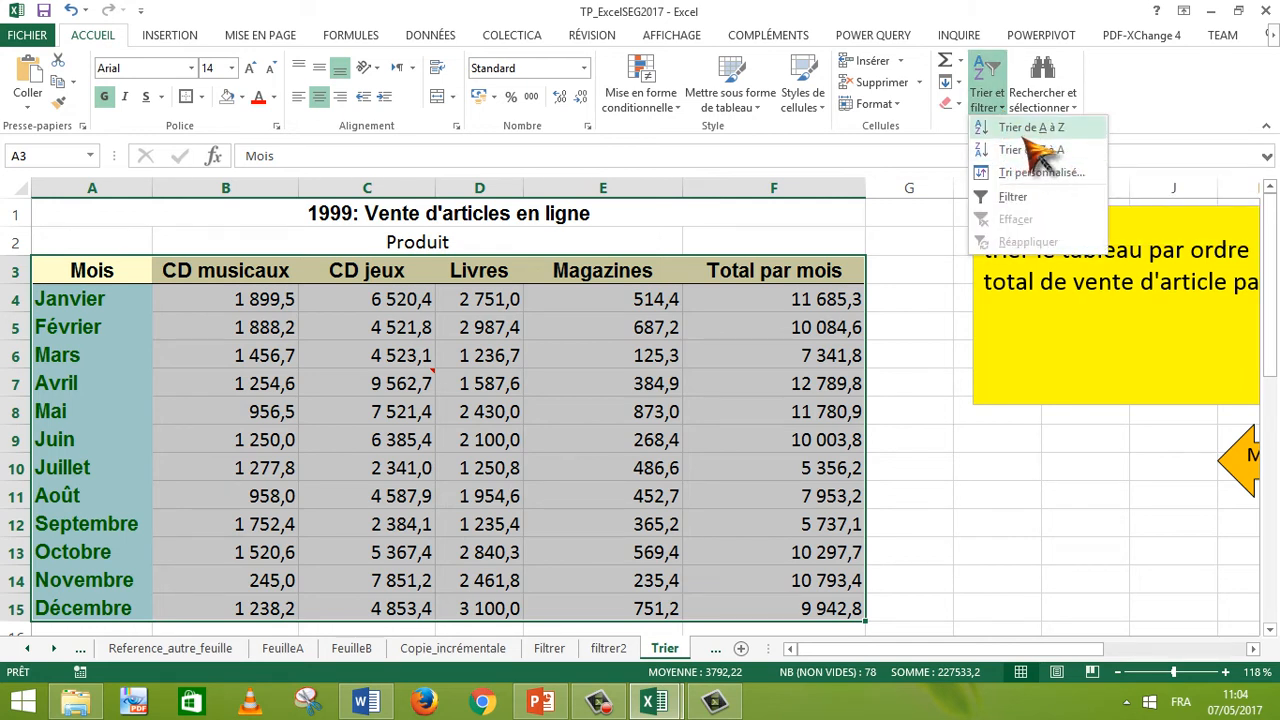
click(1041, 172)
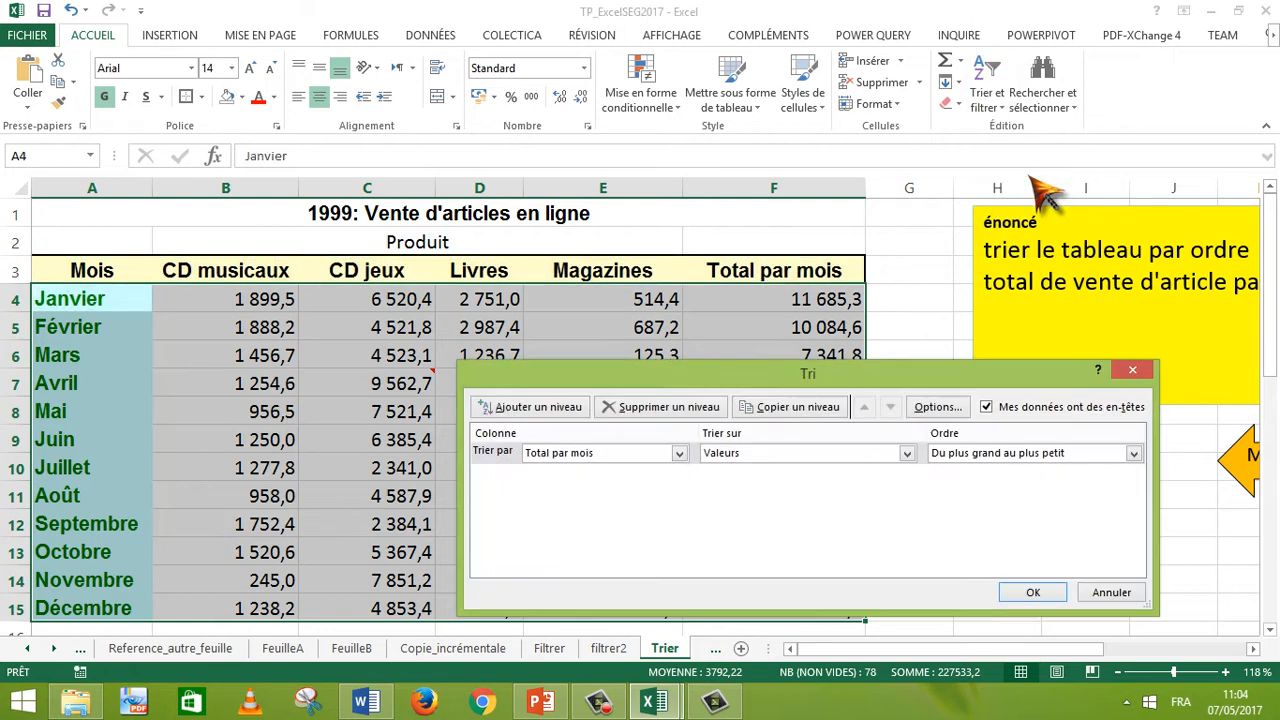
click(648, 455)
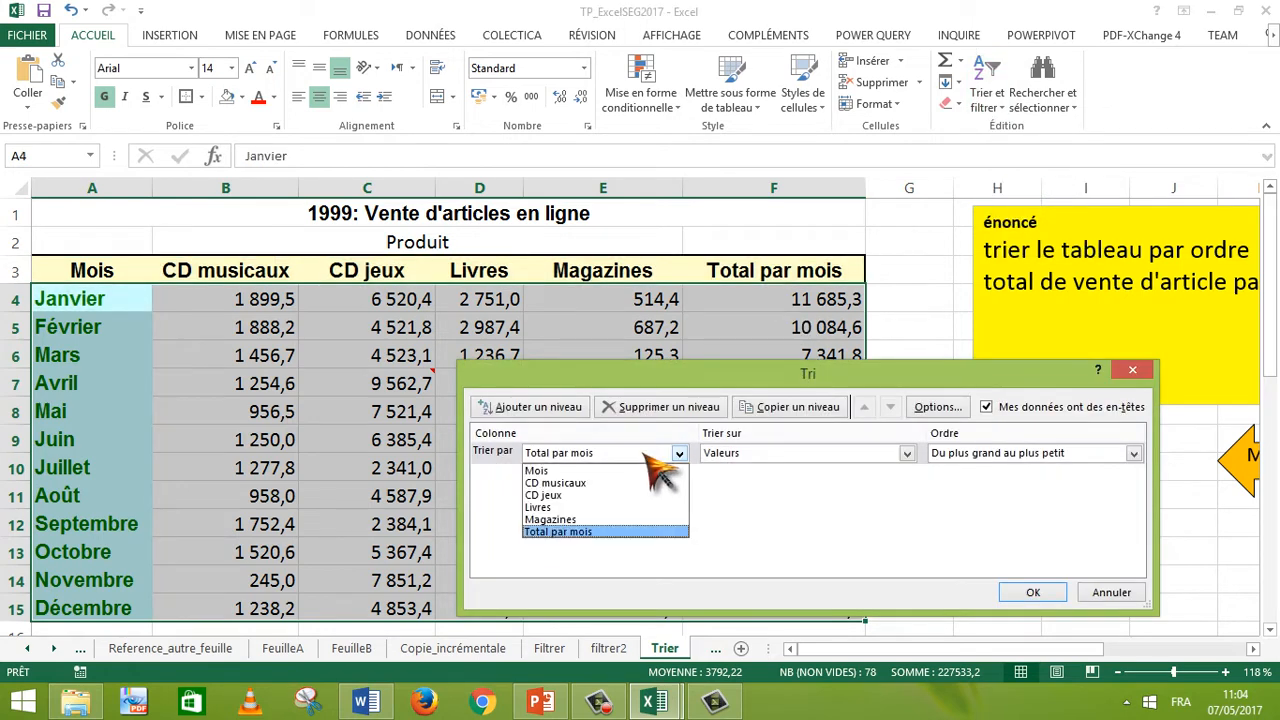
click(648, 455)
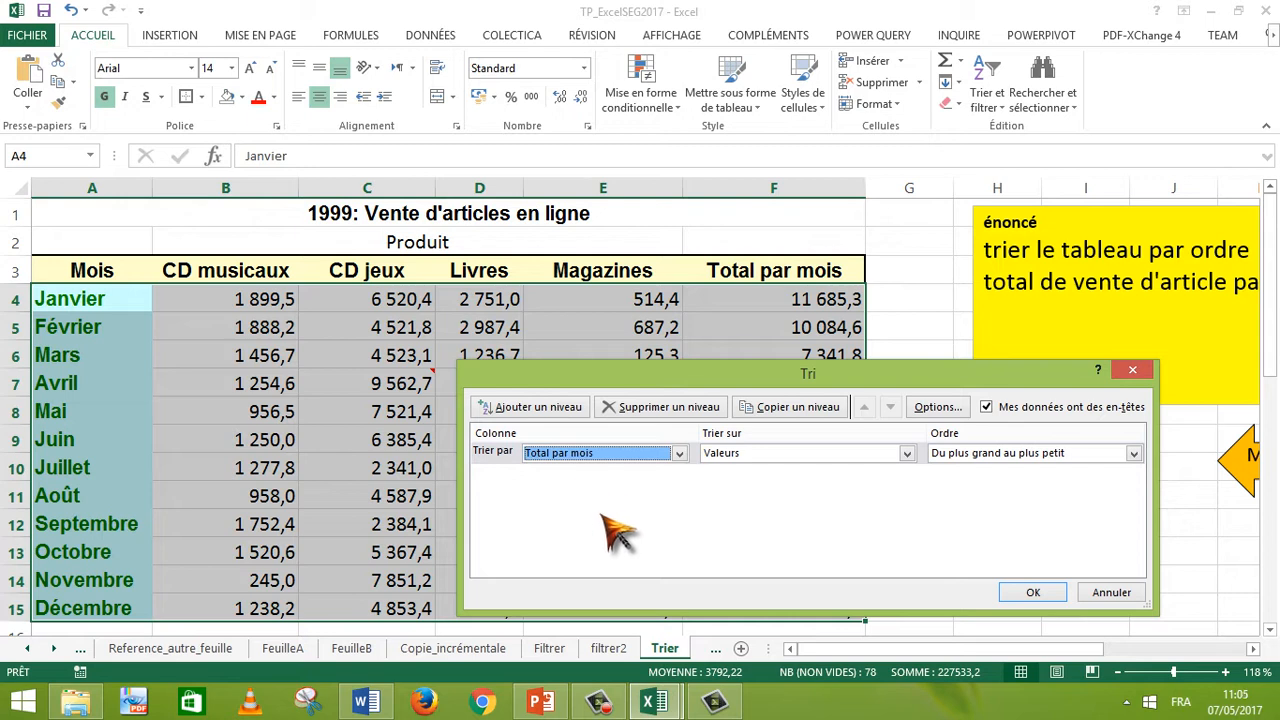
click(1033, 593)
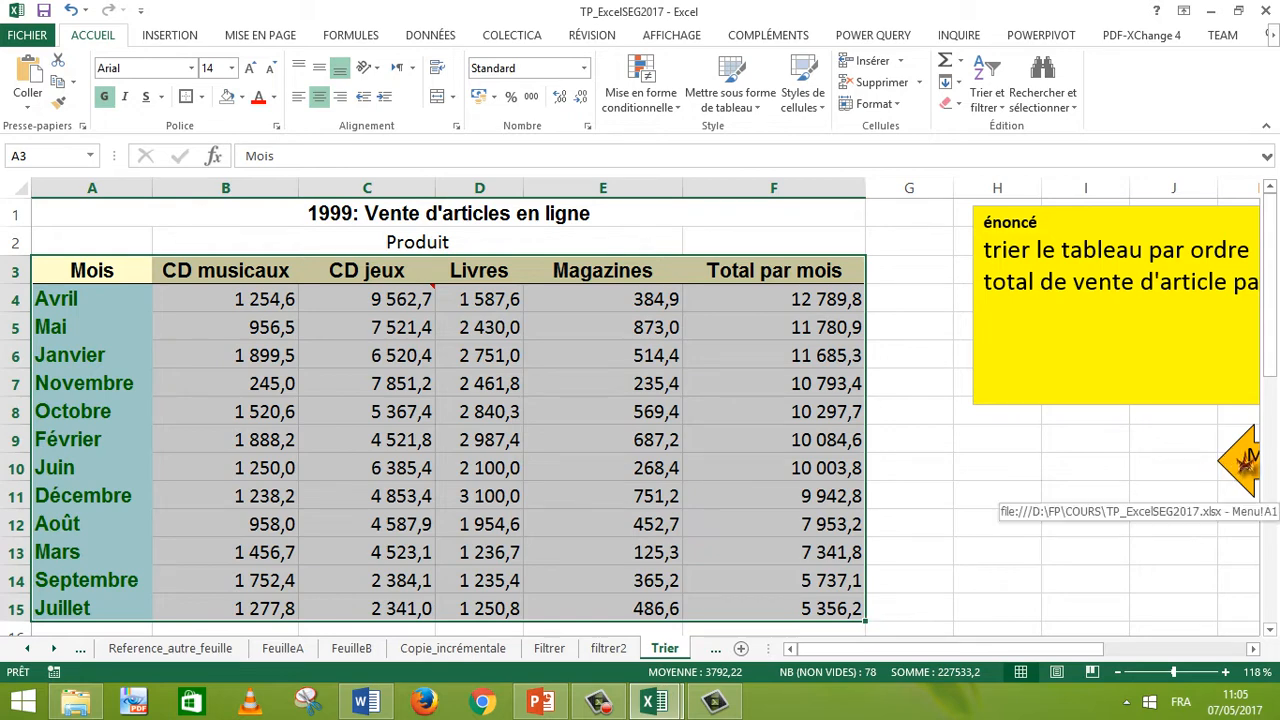
Step: Return to the Menu sheet and open the 'filtrer les données' exercise
click(1247, 460)
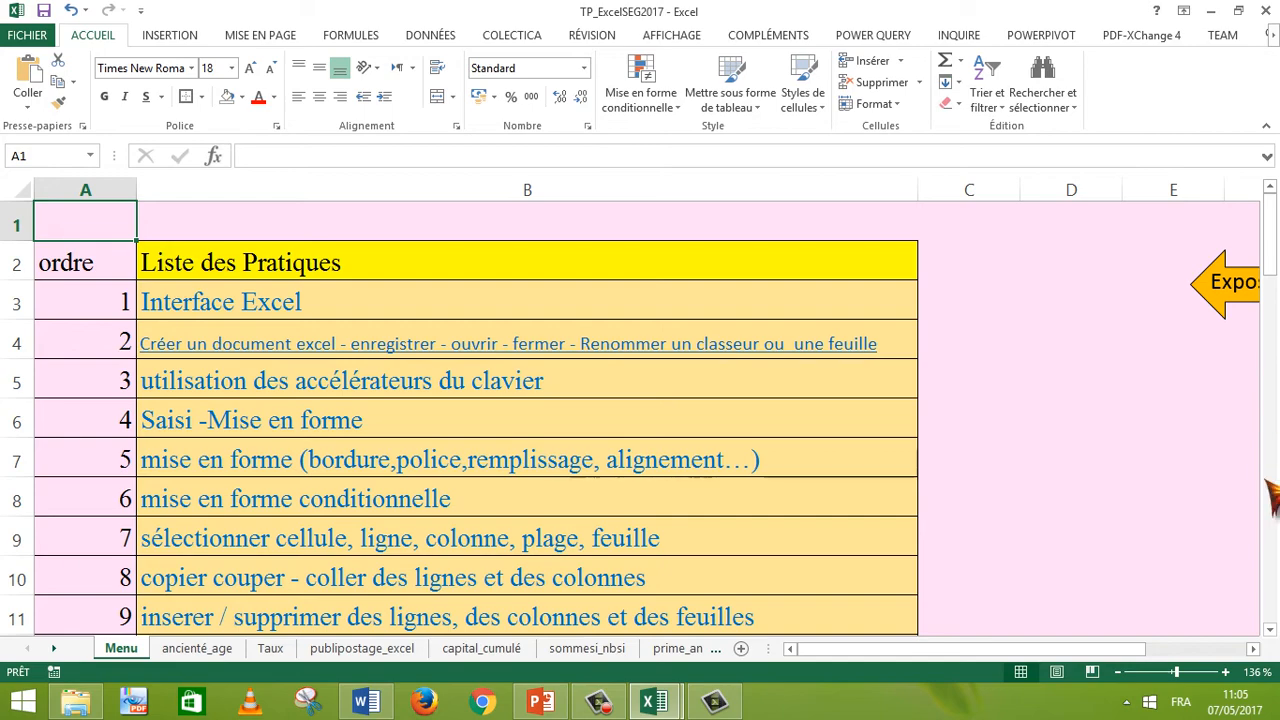
scroll(1272, 490, down, 7)
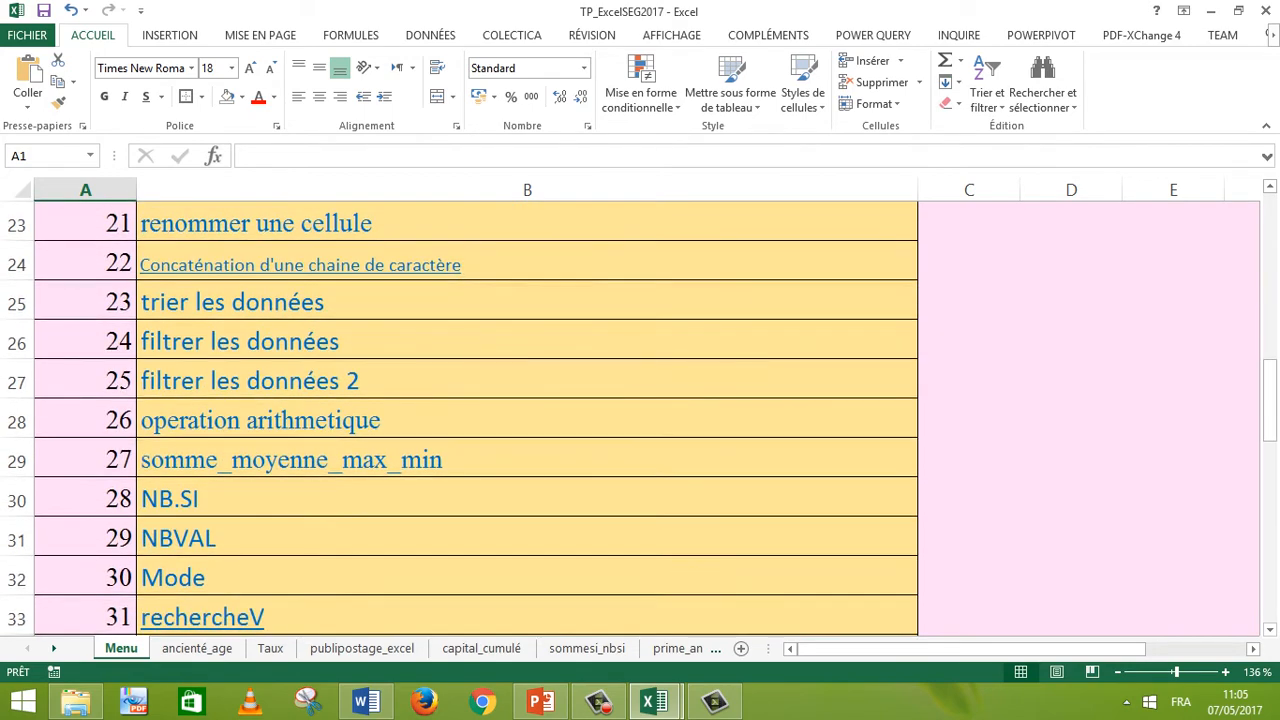
click(520, 345)
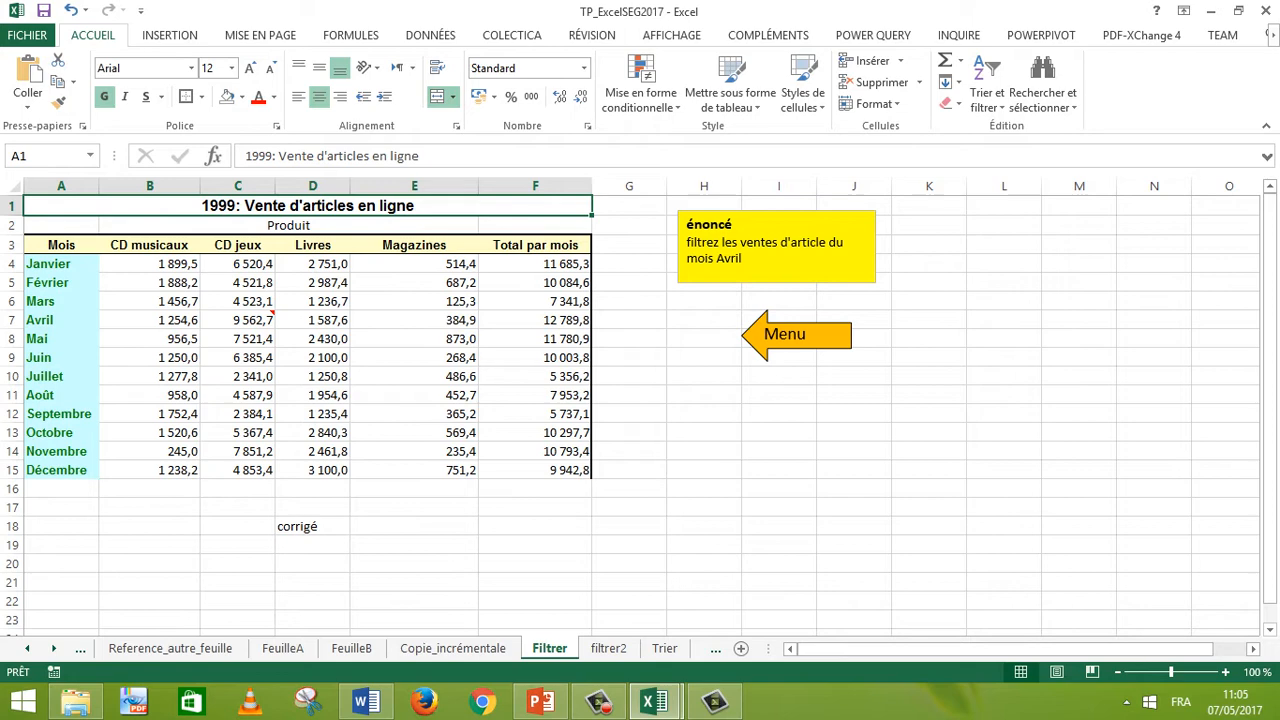
Step: Select the table A3:F15 and turn on the Filter
drag(60, 245, 414, 432)
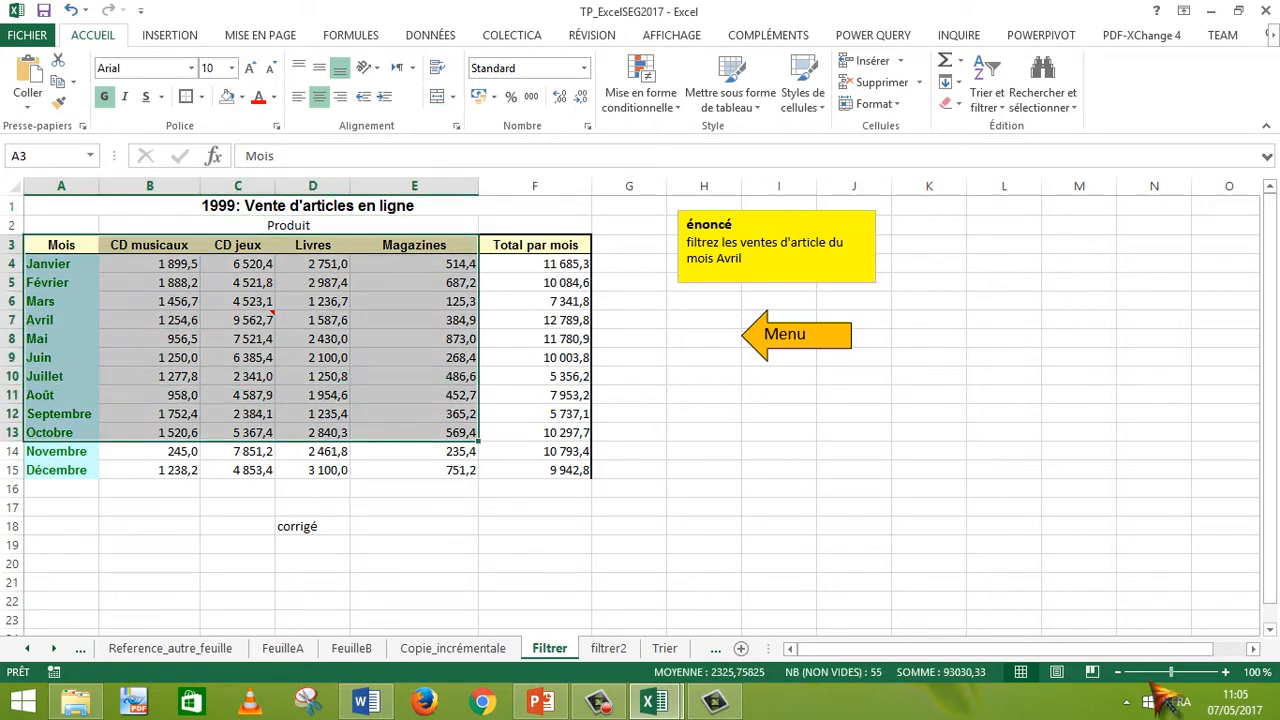
drag(1172, 672, 1180, 672)
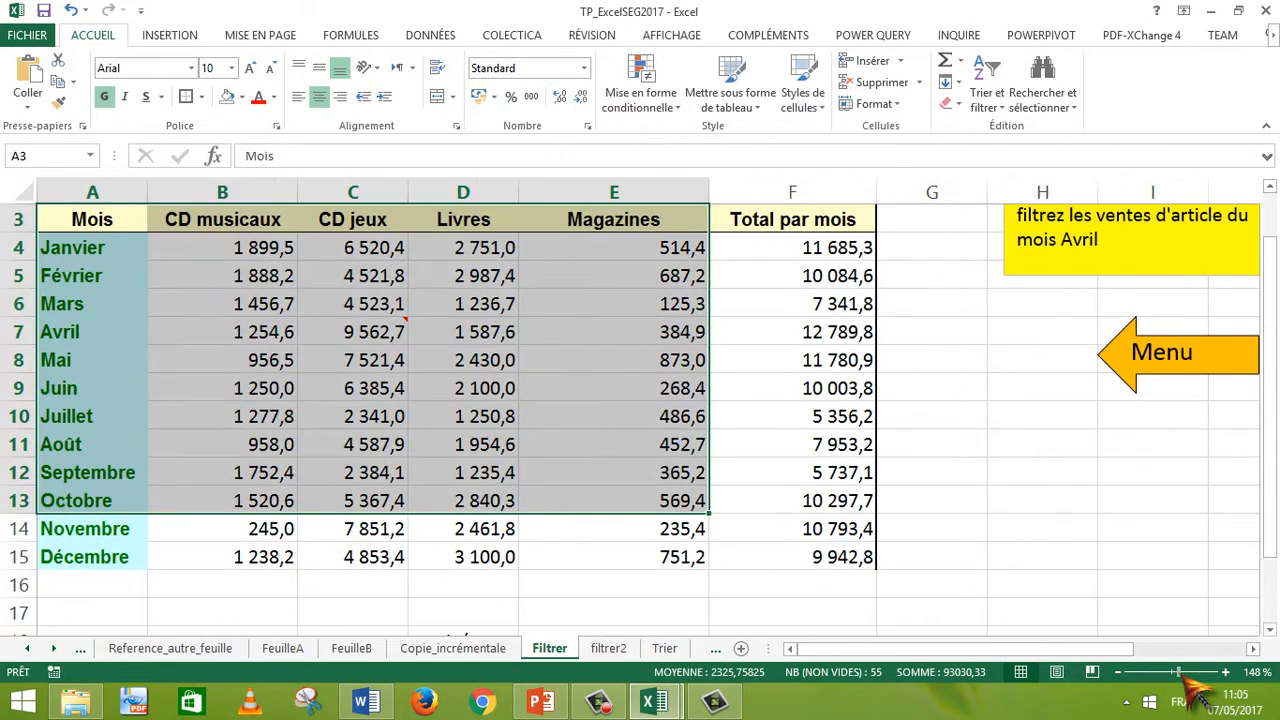
click(1042, 584)
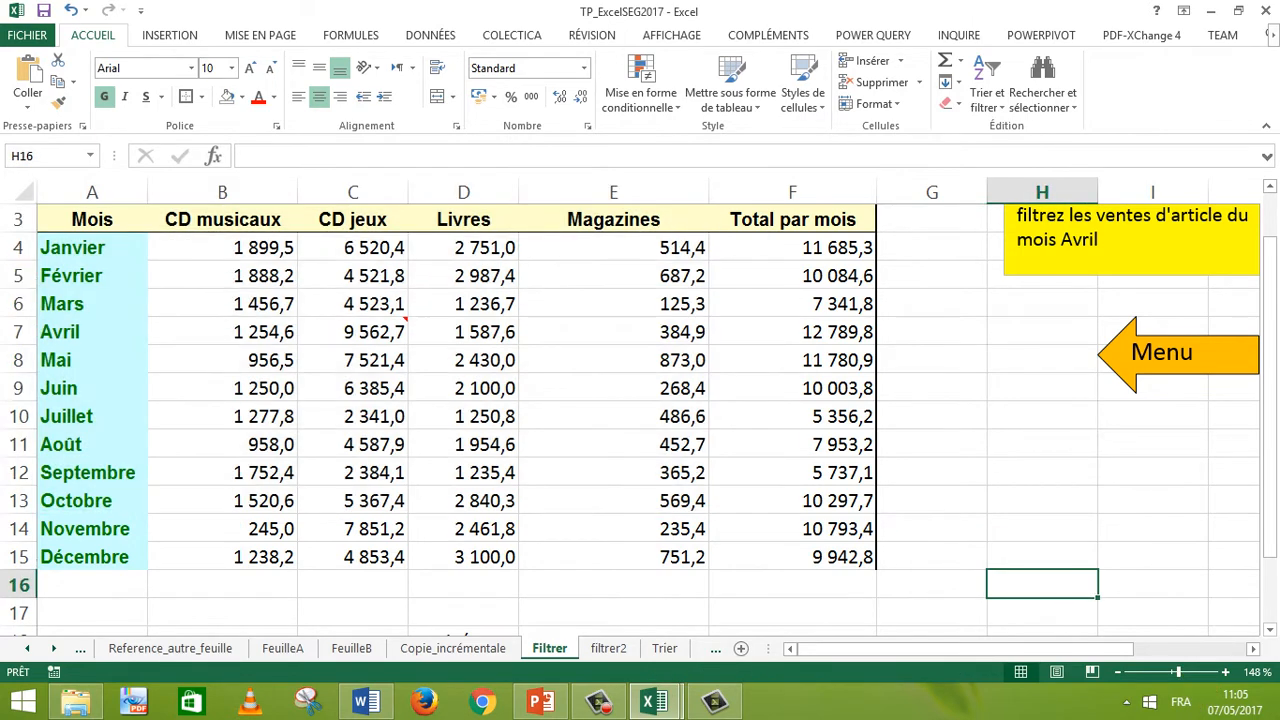
drag(1275, 505, 1276, 468)
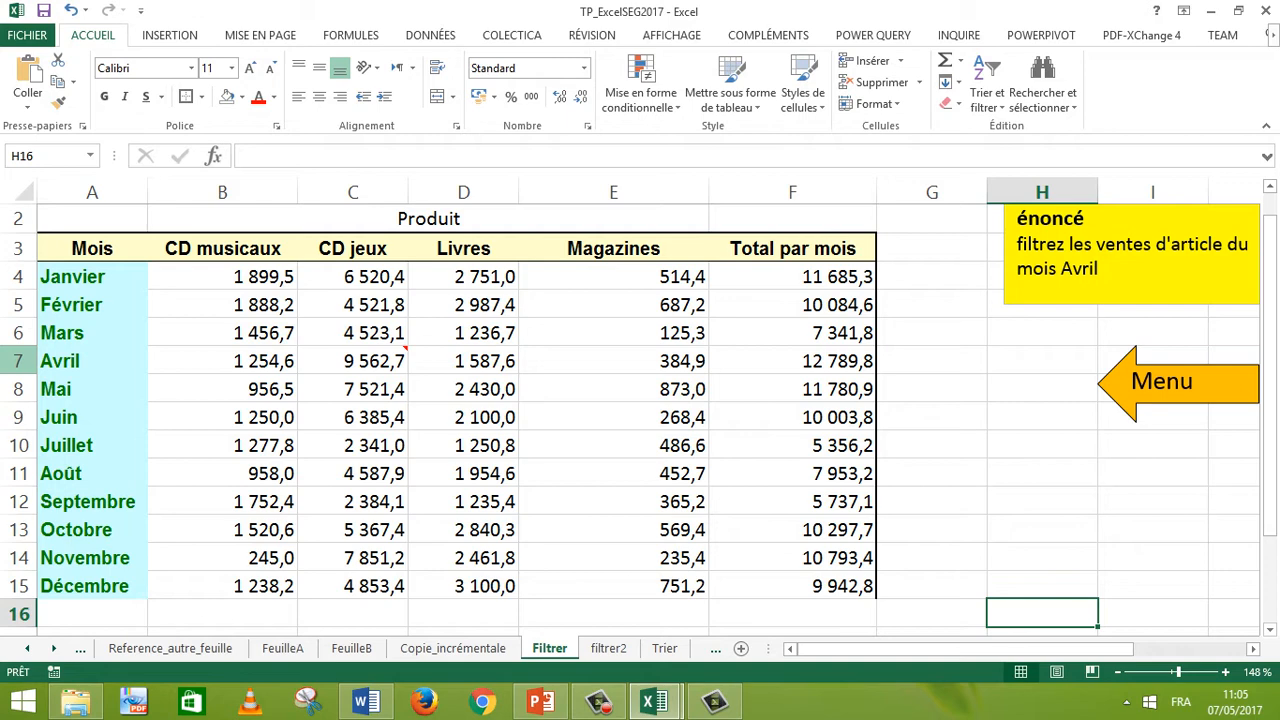
drag(92, 248, 820, 586)
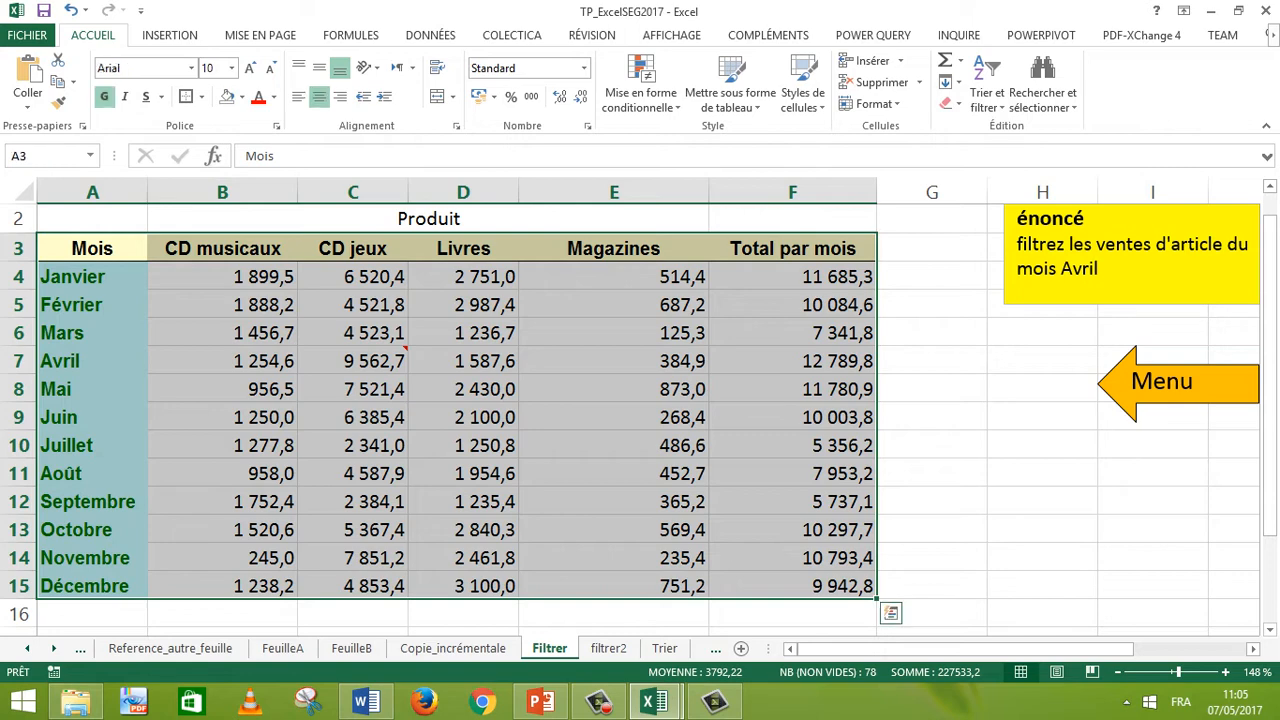
click(1005, 114)
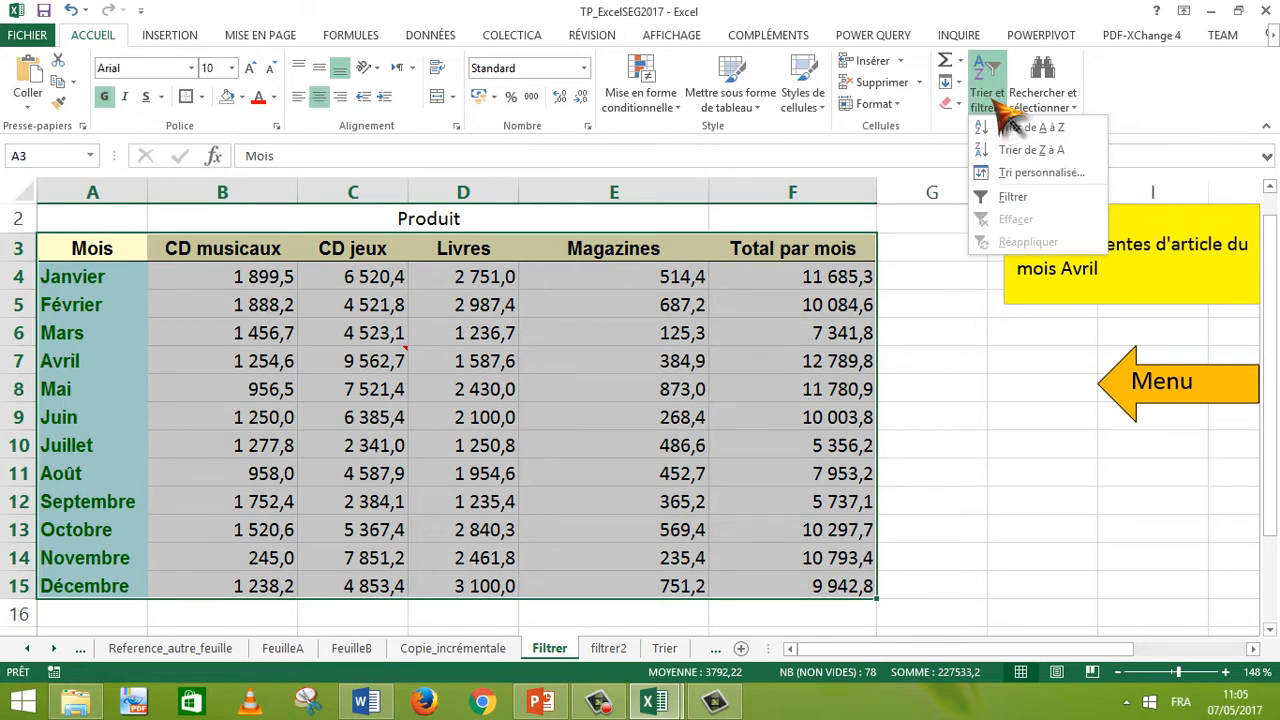
click(1010, 197)
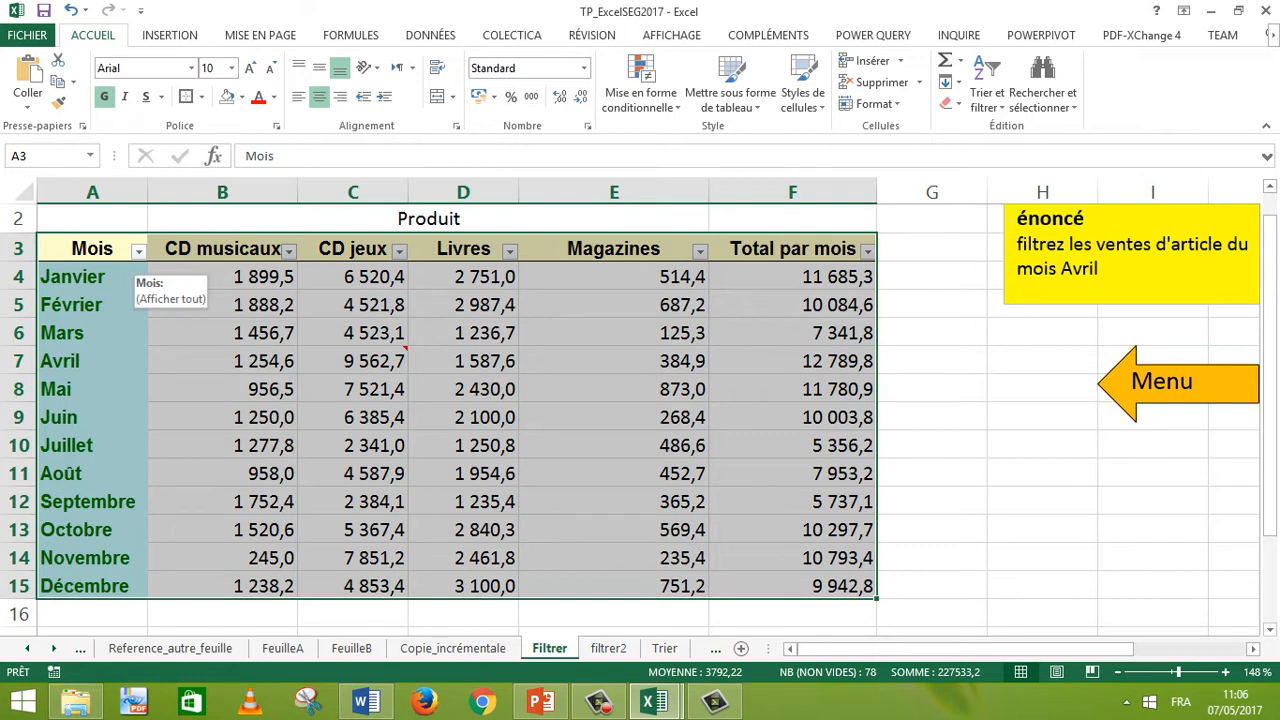
Step: Filter the Mois column to show only Avril
click(139, 251)
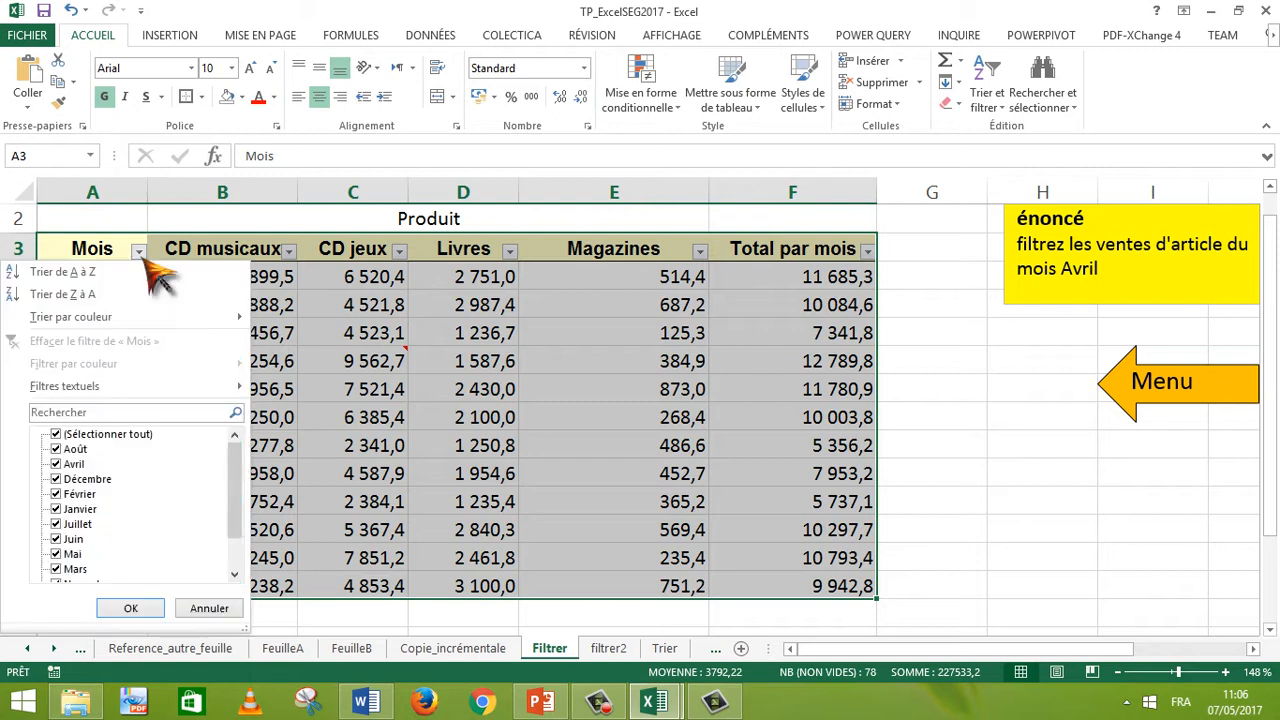
click(56, 436)
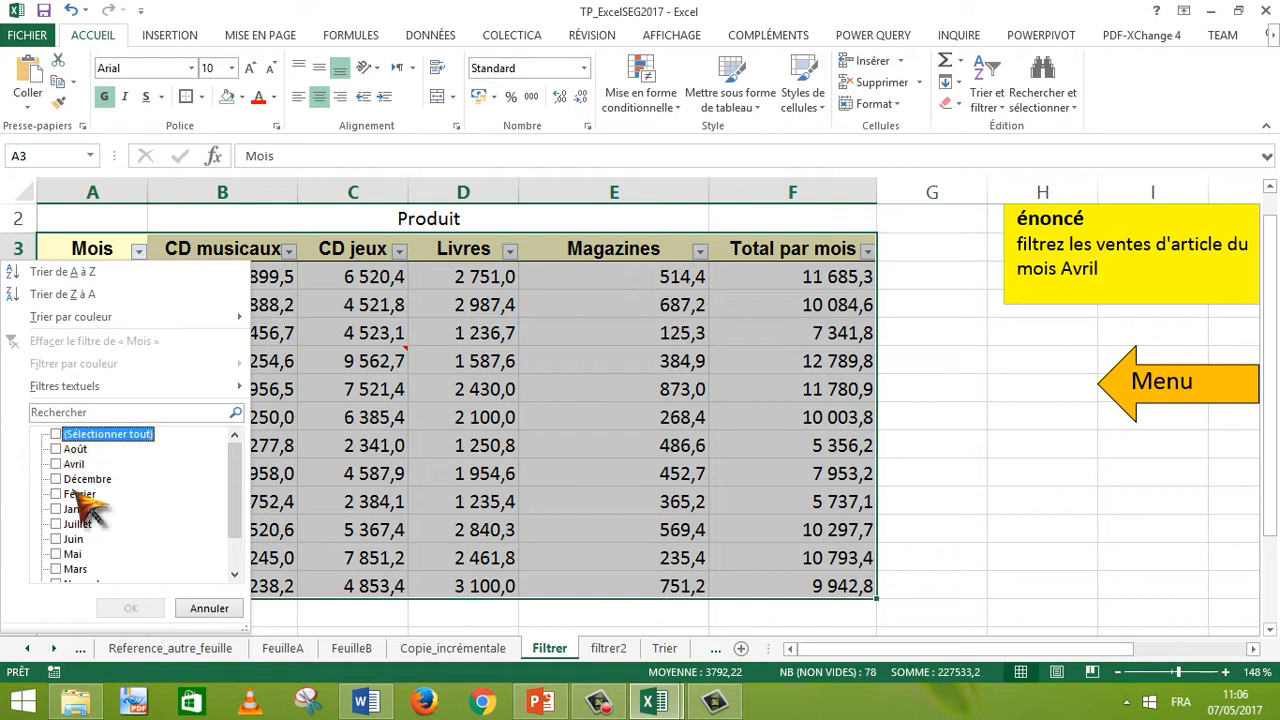
click(56, 465)
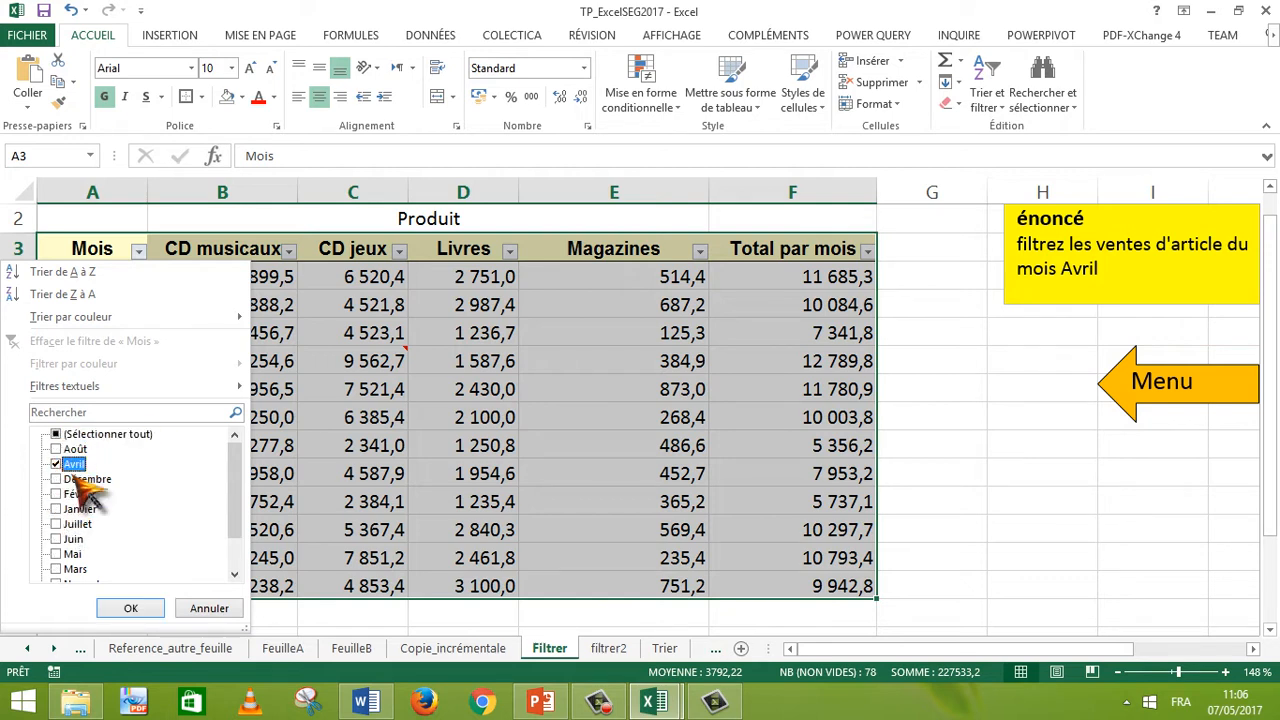
click(128, 608)
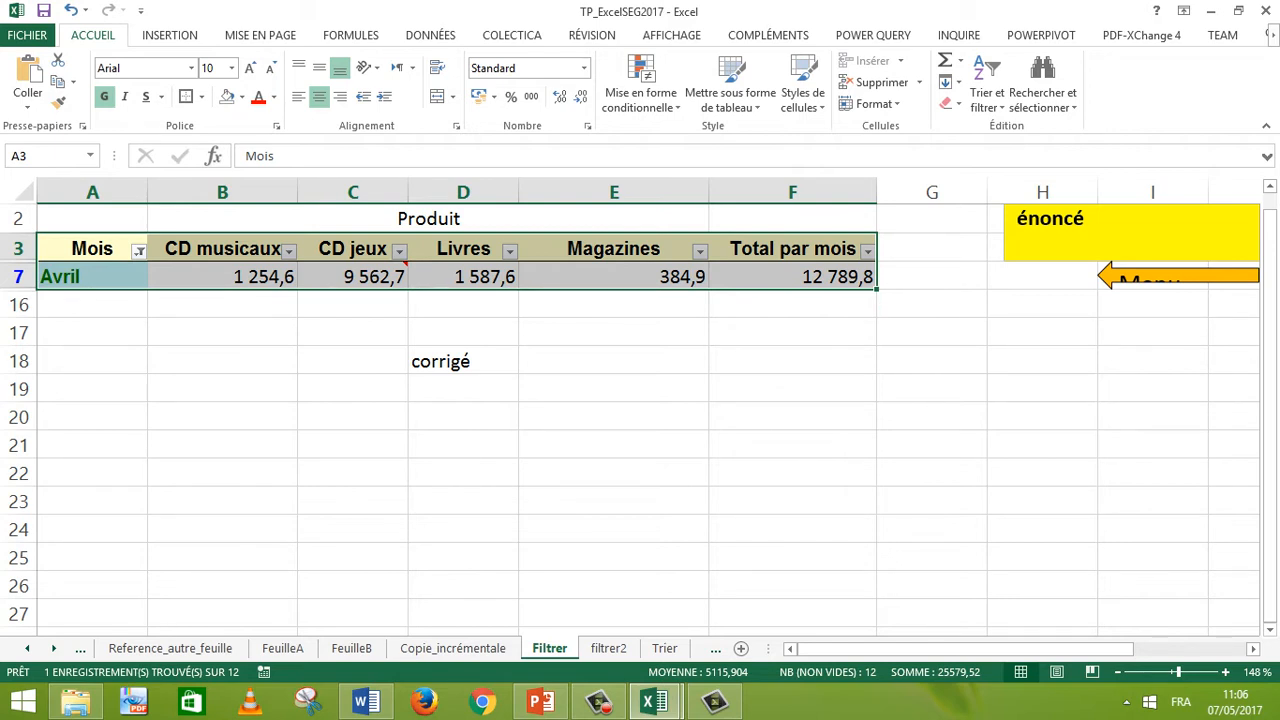
Step: Add Janvier and Juin to the months shown by the Mois filter
click(139, 251)
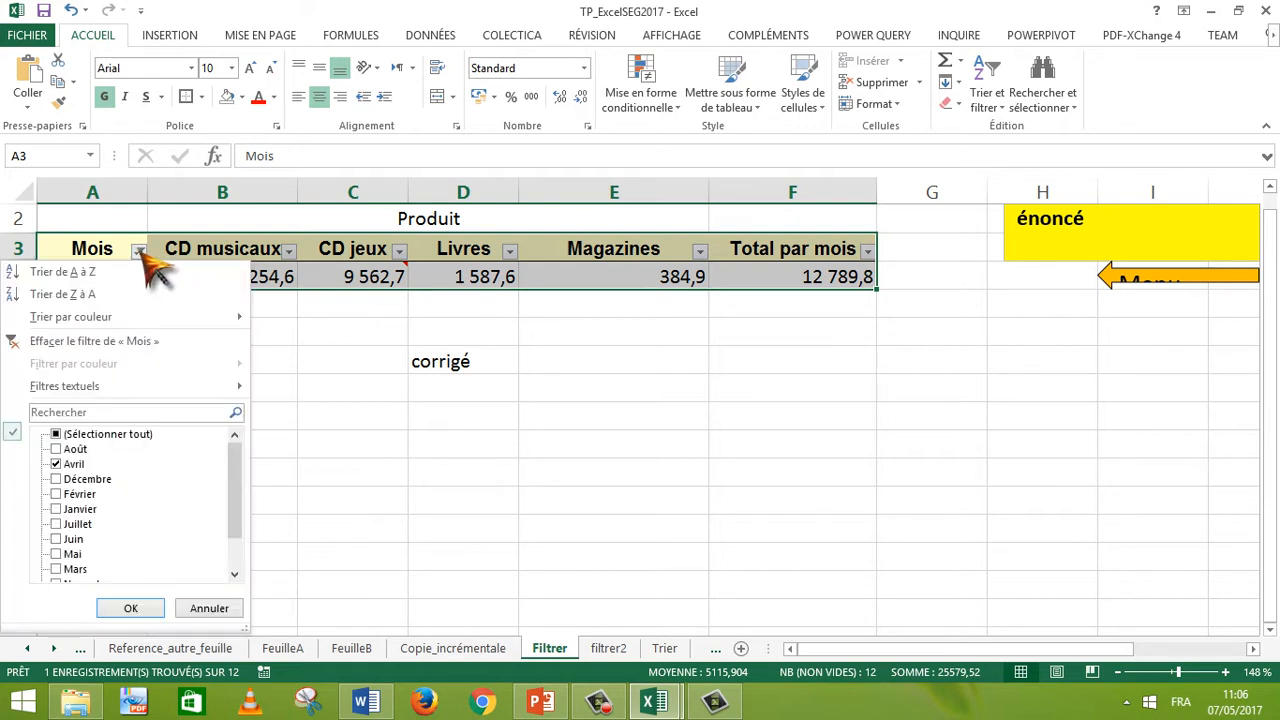
click(62, 510)
click(131, 608)
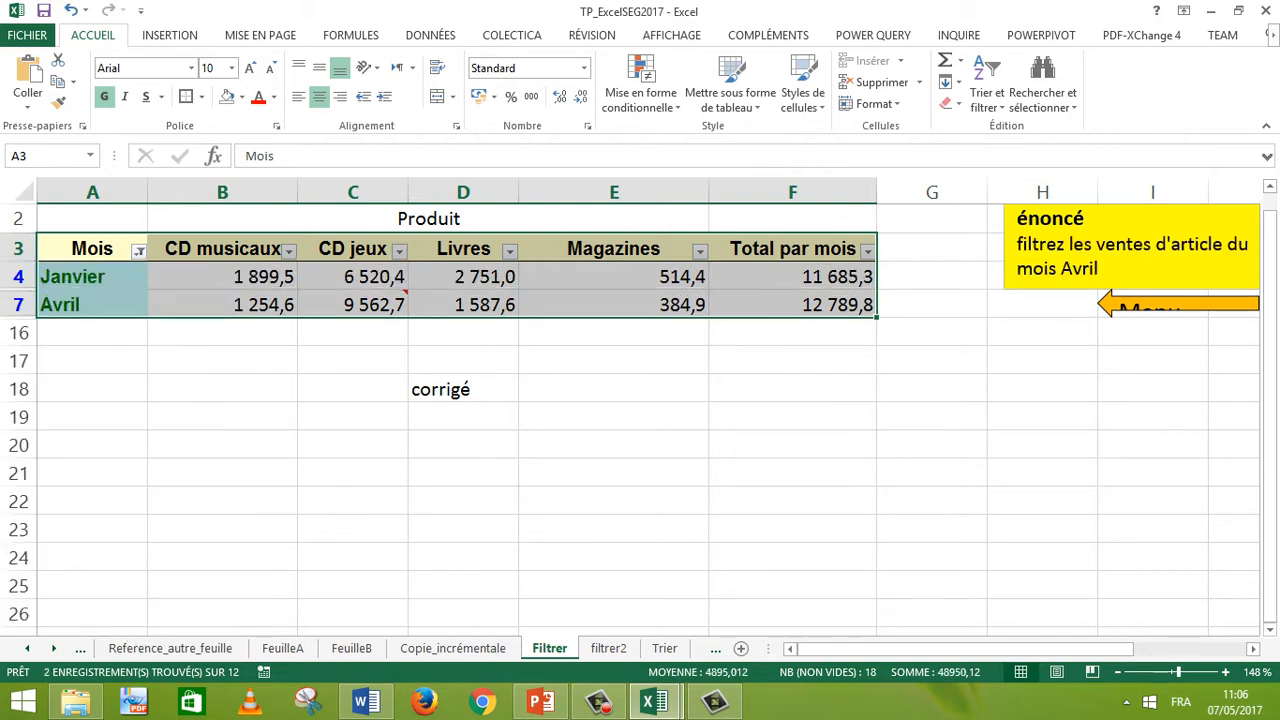
click(139, 250)
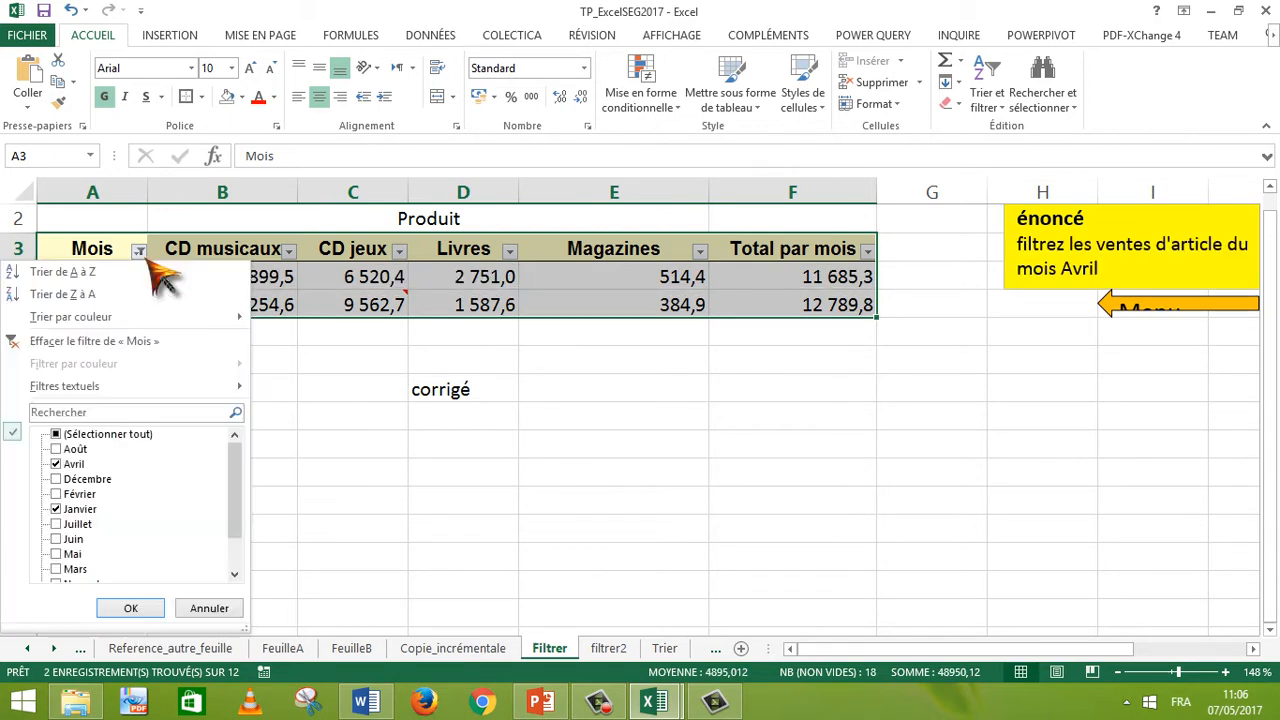
click(55, 545)
click(131, 608)
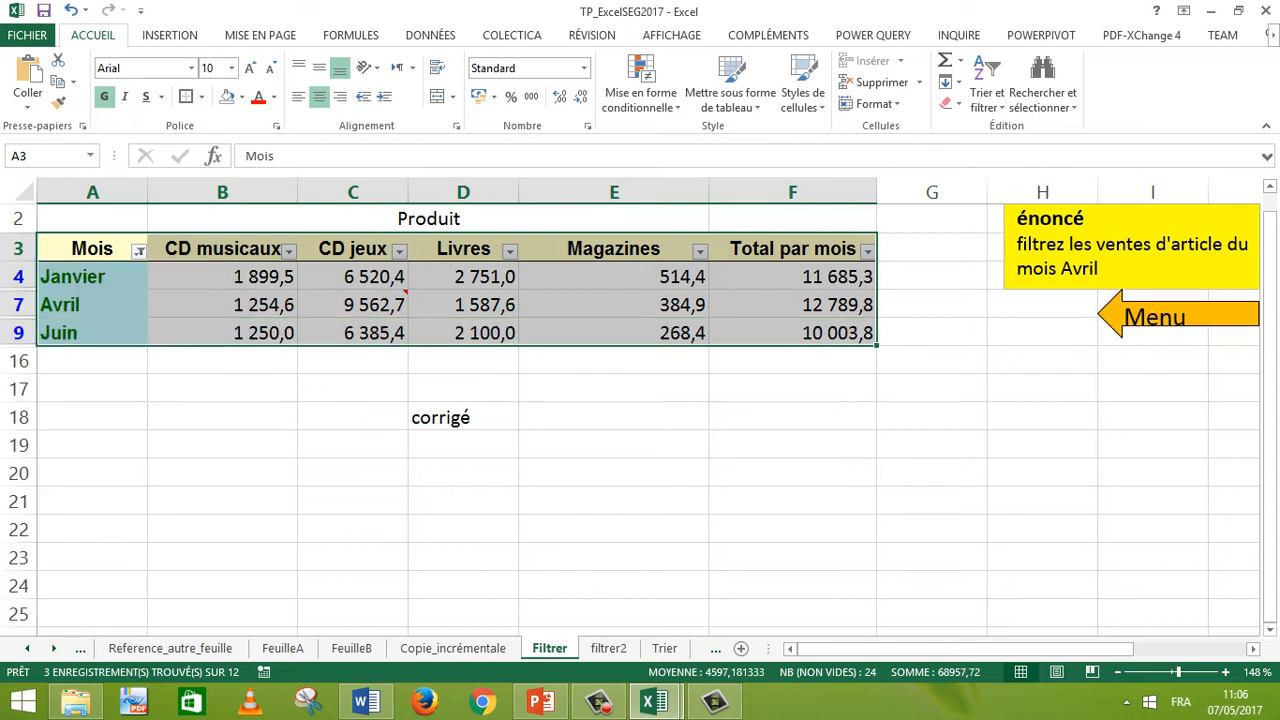
Step: Return to the Menu sheet and open the 'filtrer les données 2' exercise
click(1163, 320)
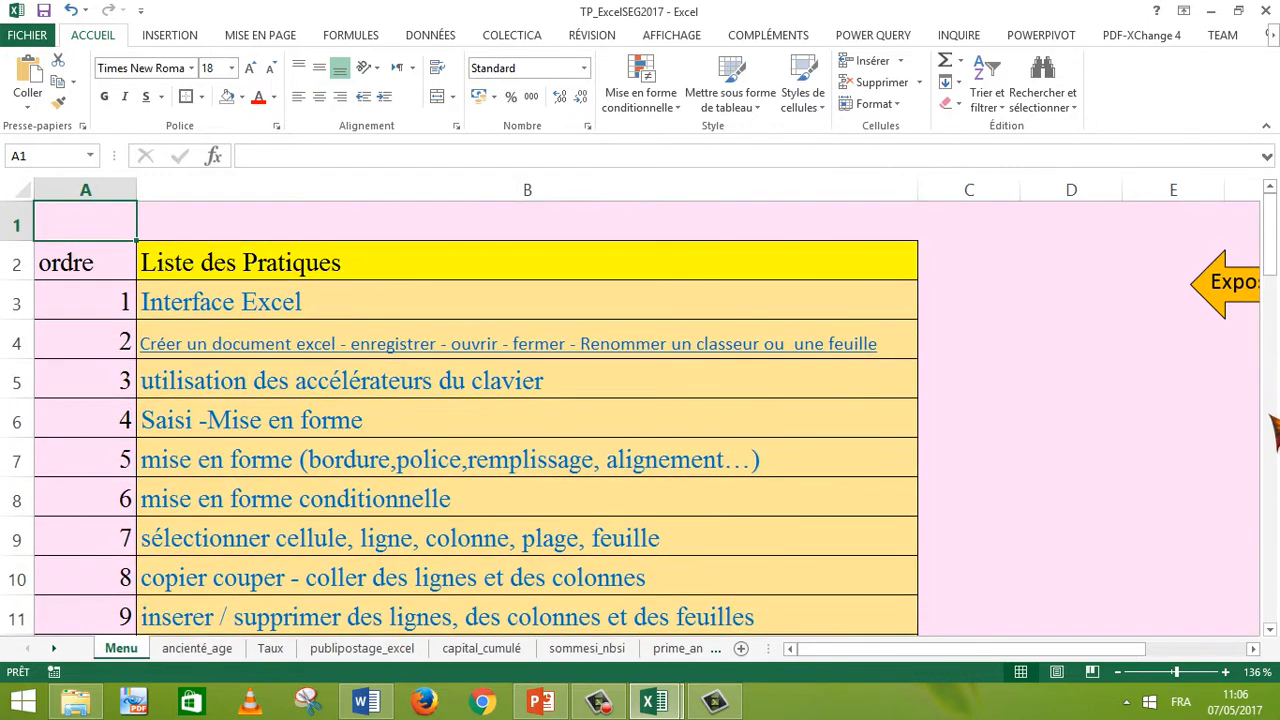
scroll(1275, 430, down, 4)
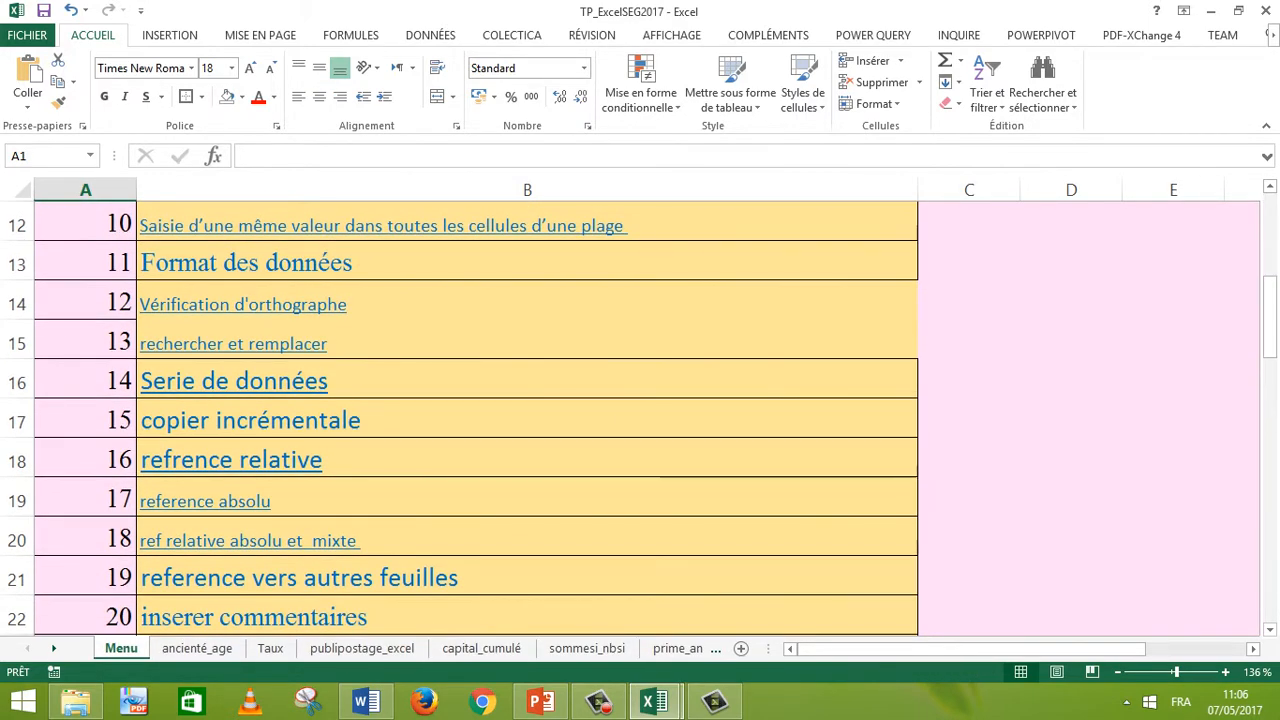
scroll(1272, 488, down, 4)
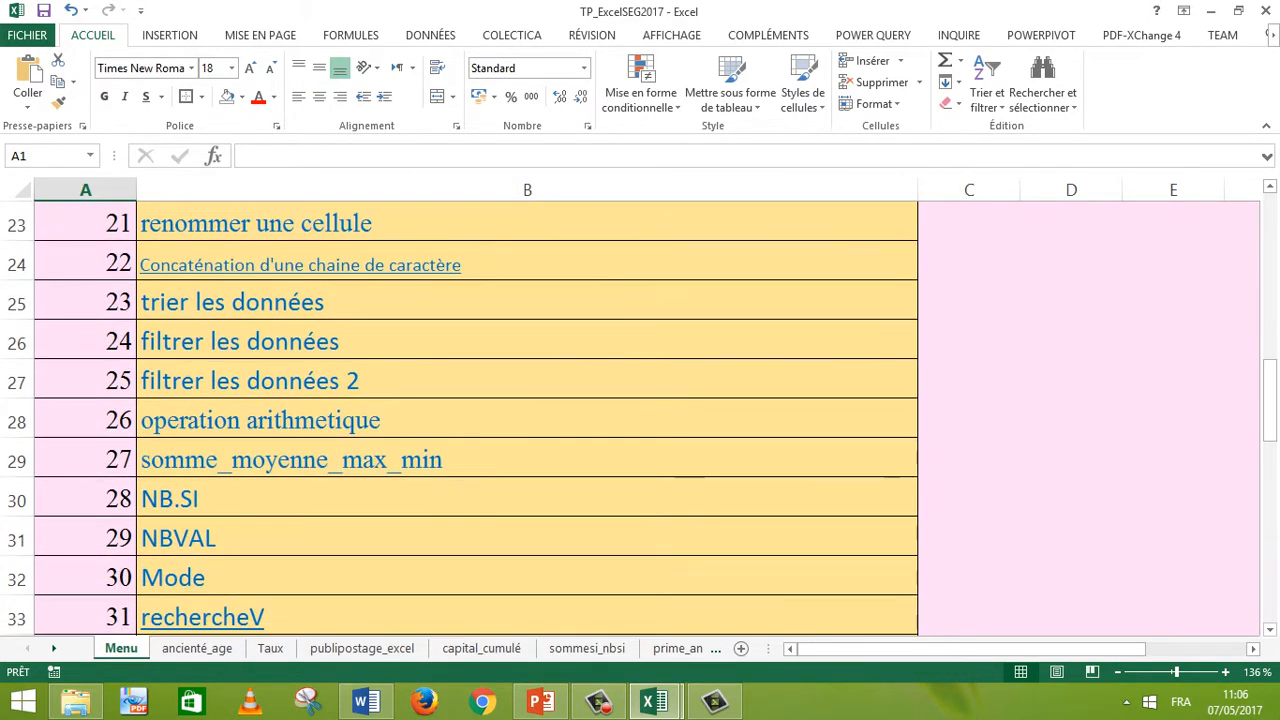
click(520, 381)
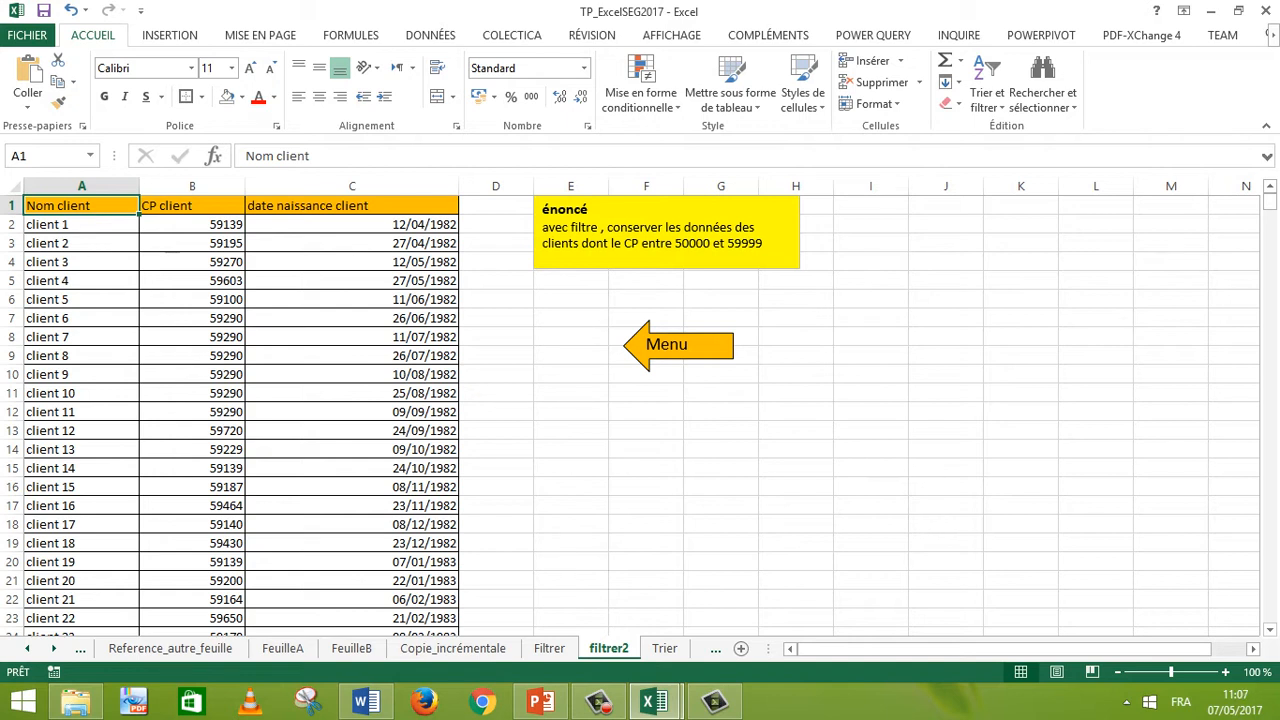
Step: Select the whole sheet and set its font size to 16
key(ctrl+a)
key(ctrl+a)
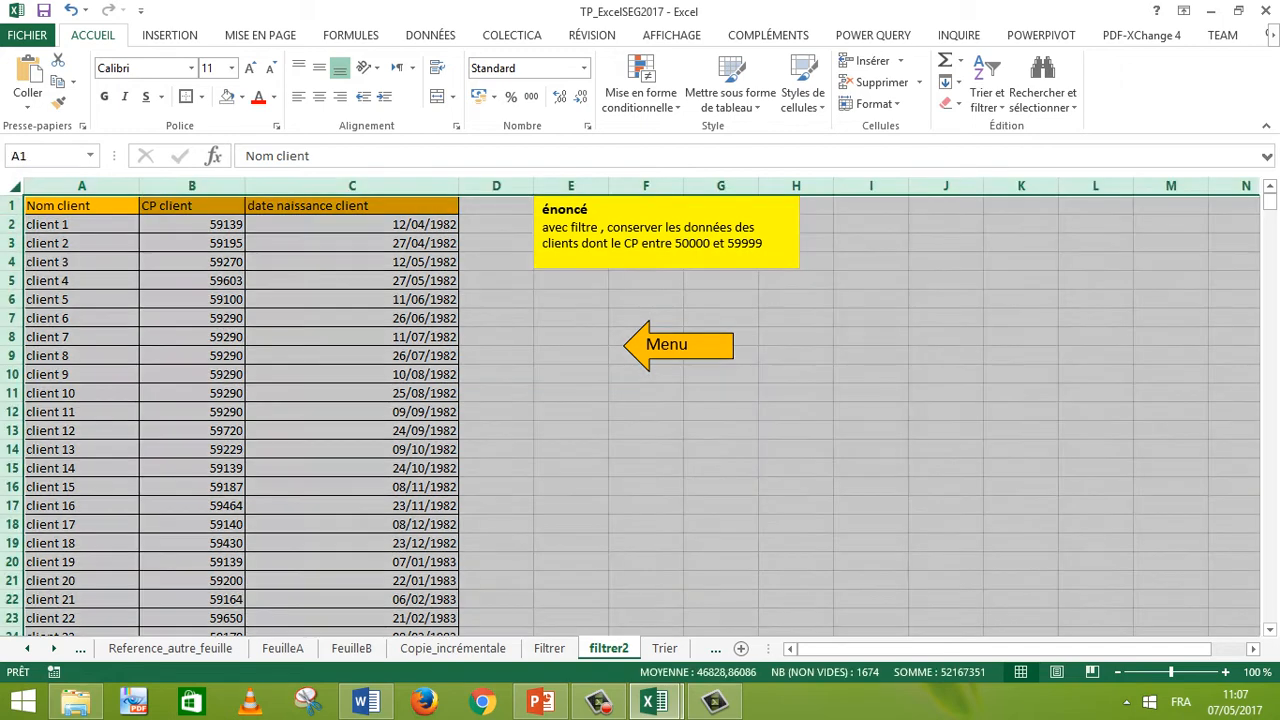
click(233, 68)
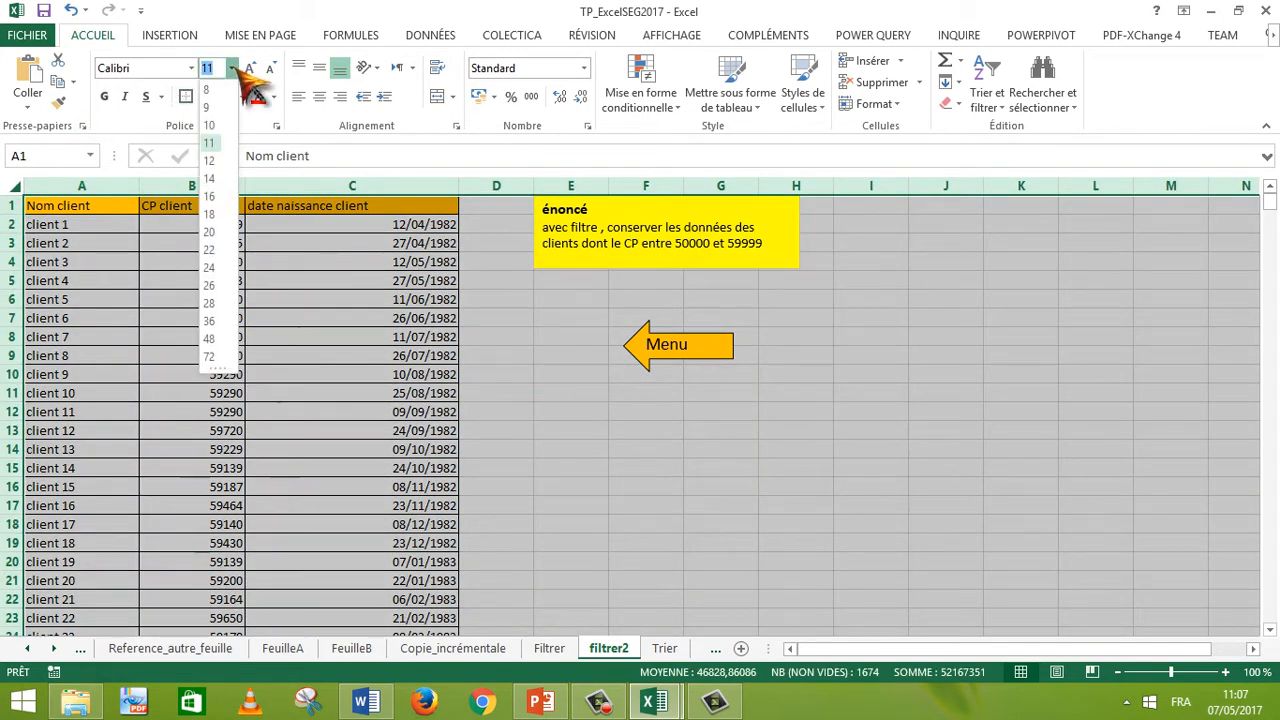
click(216, 198)
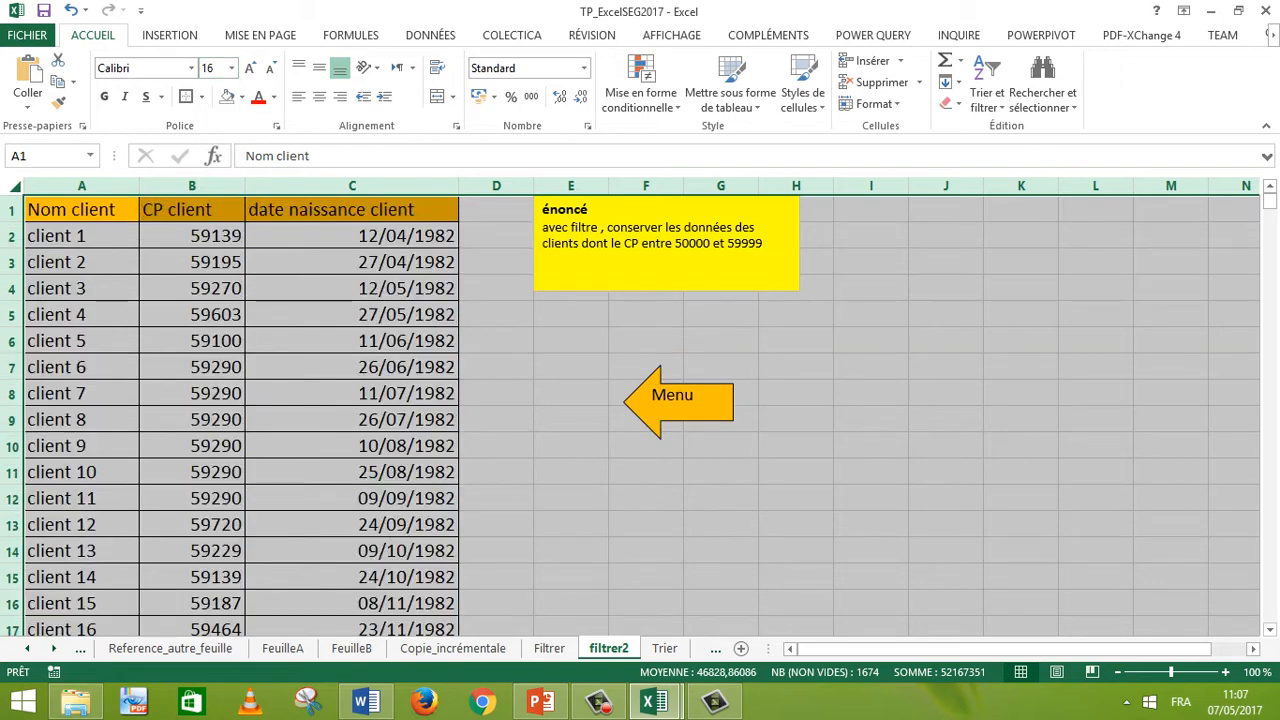
Step: Set the énoncé text box's text to font size 20 and widen the box
click(571, 577)
click(580, 240)
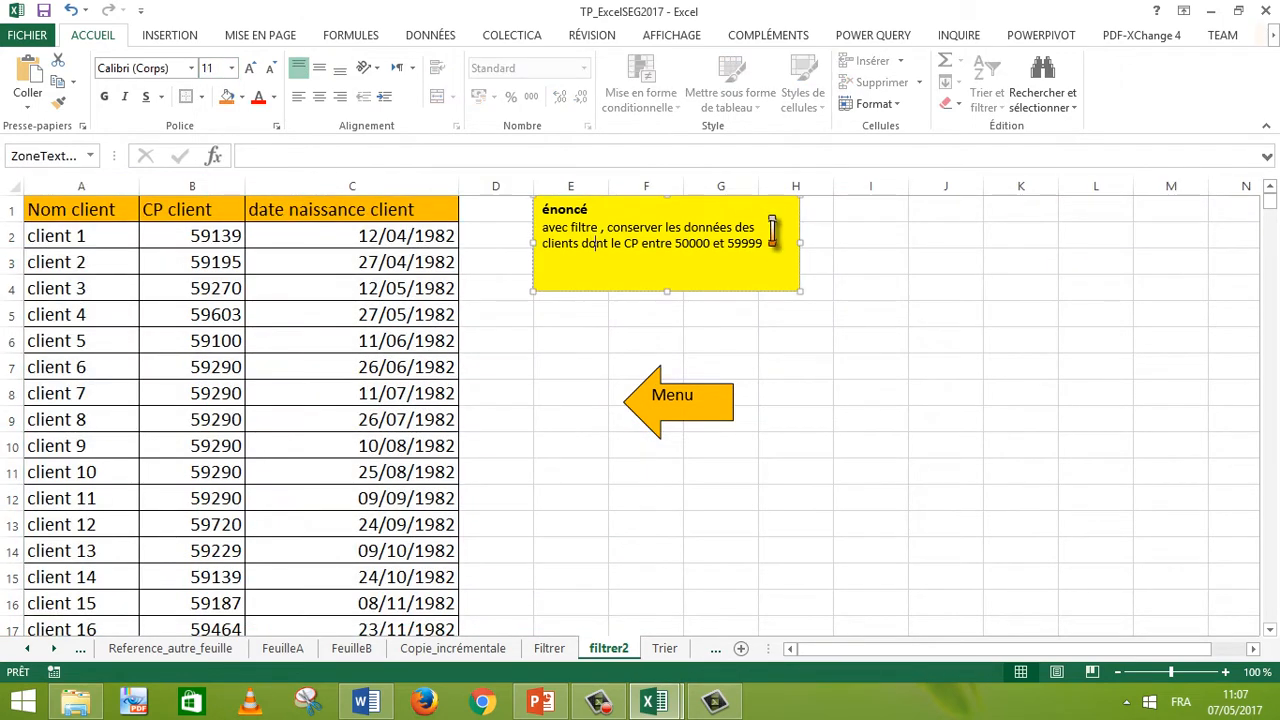
drag(775, 240, 533, 206)
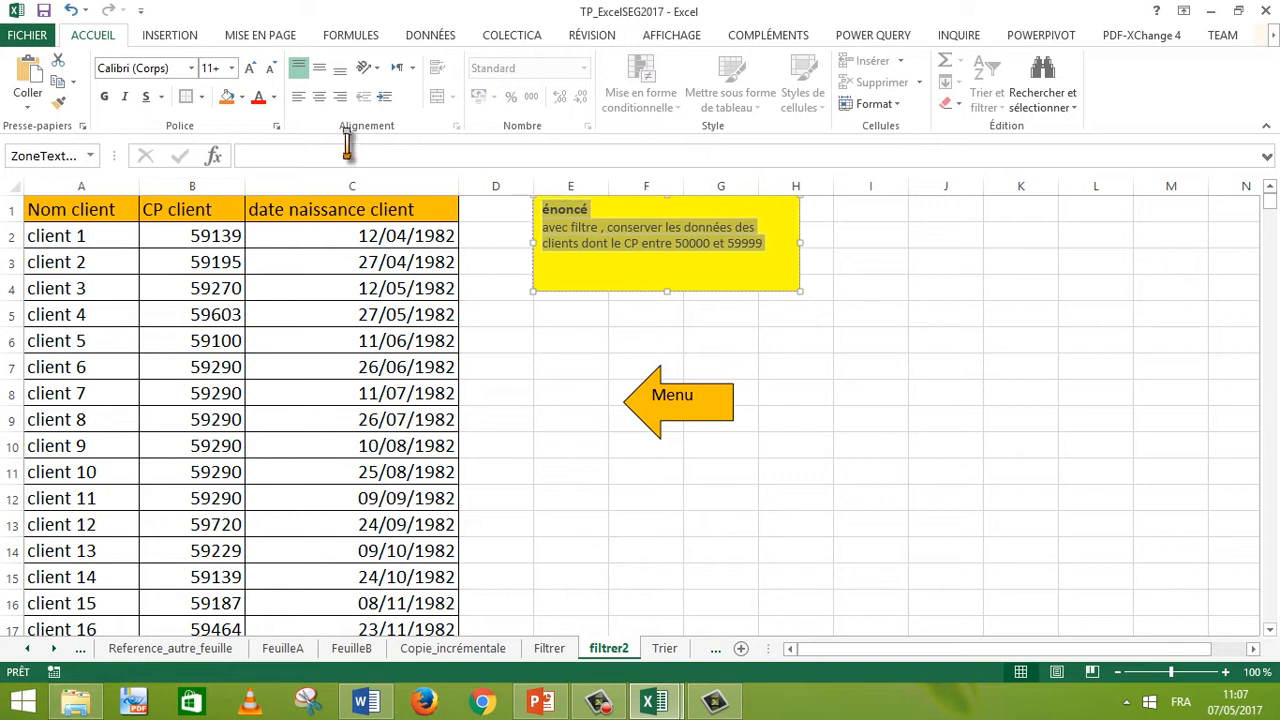
click(232, 68)
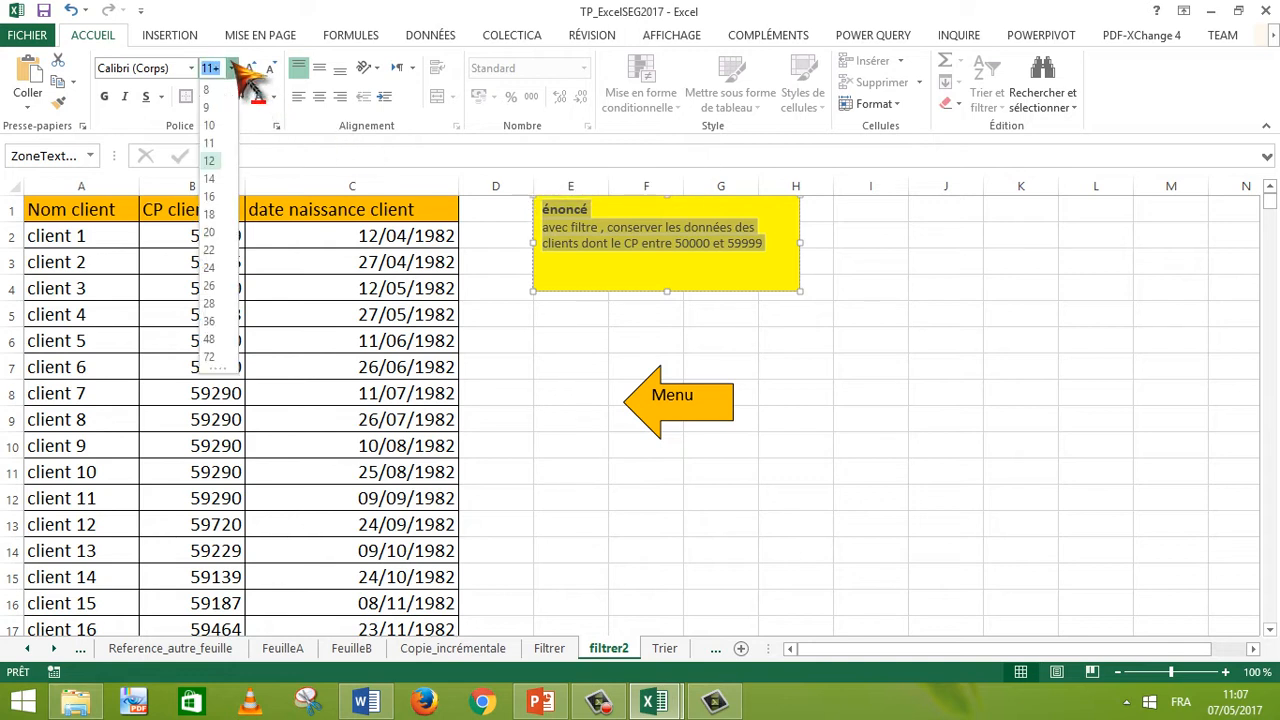
click(210, 232)
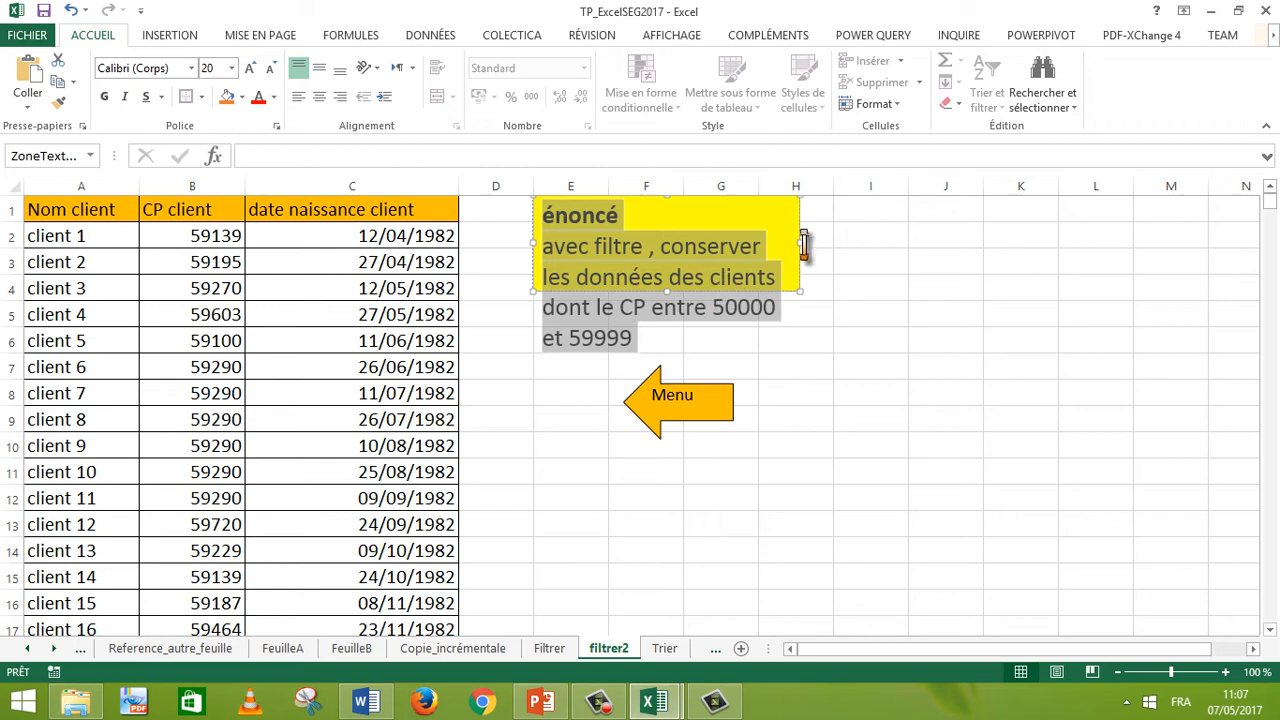
drag(803, 243, 1078, 309)
click(1094, 340)
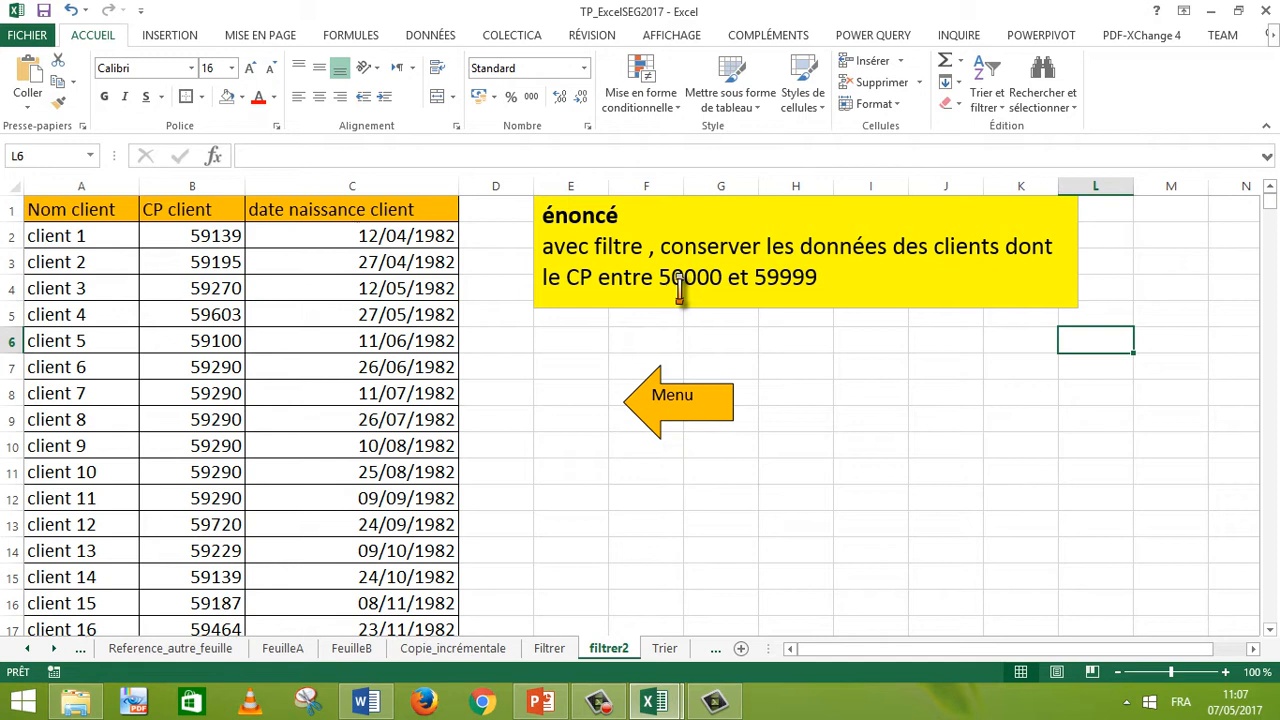
drag(663, 280, 722, 280)
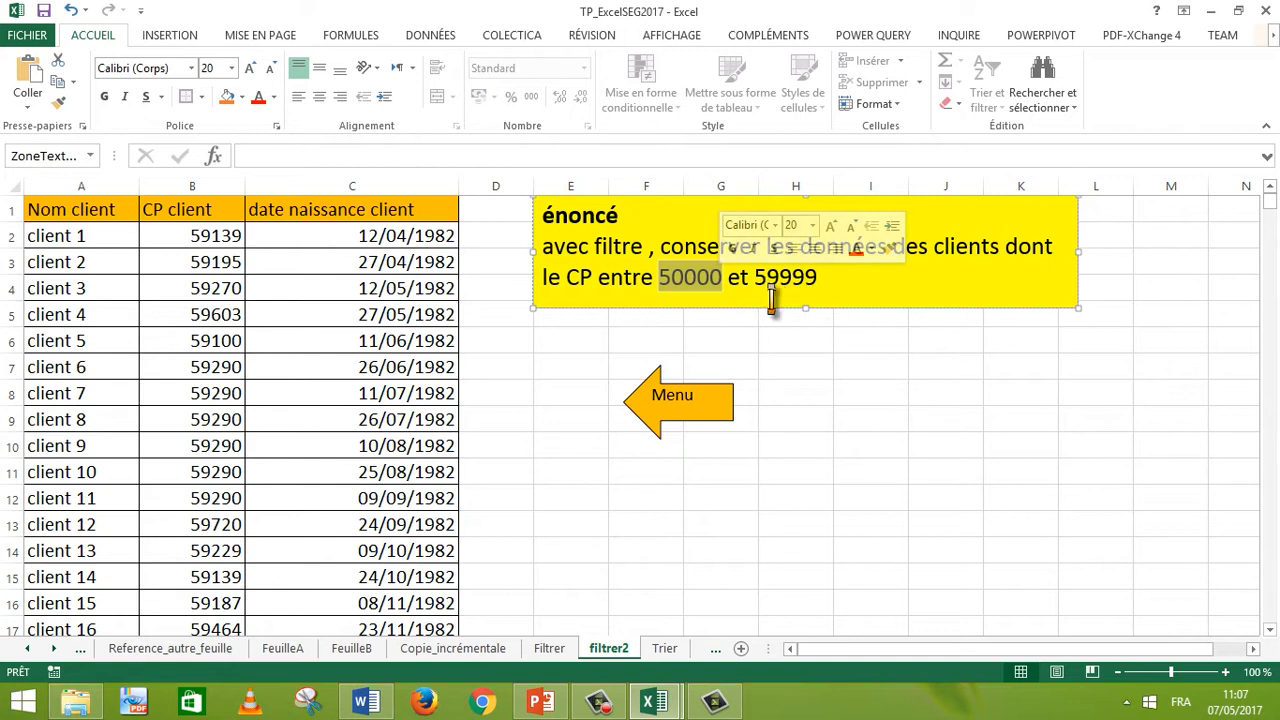
click(796, 341)
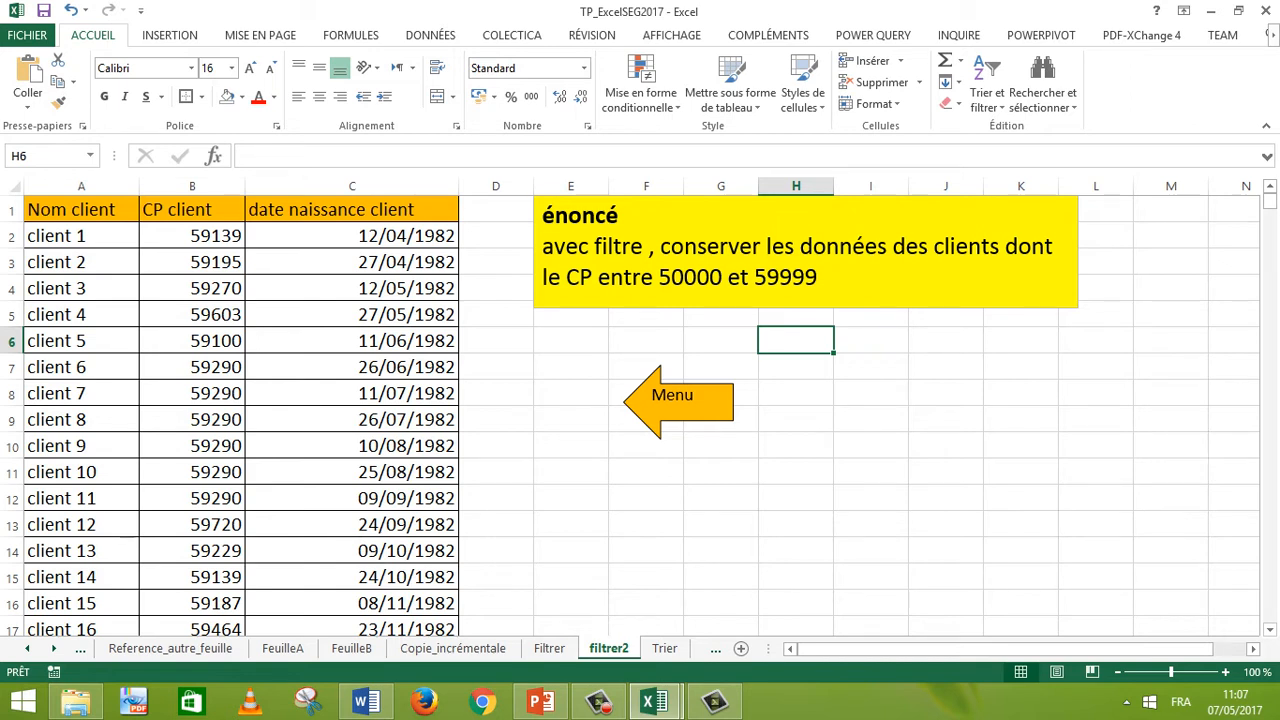
Step: Select columns A to C holding the client data
drag(80, 209, 350, 262)
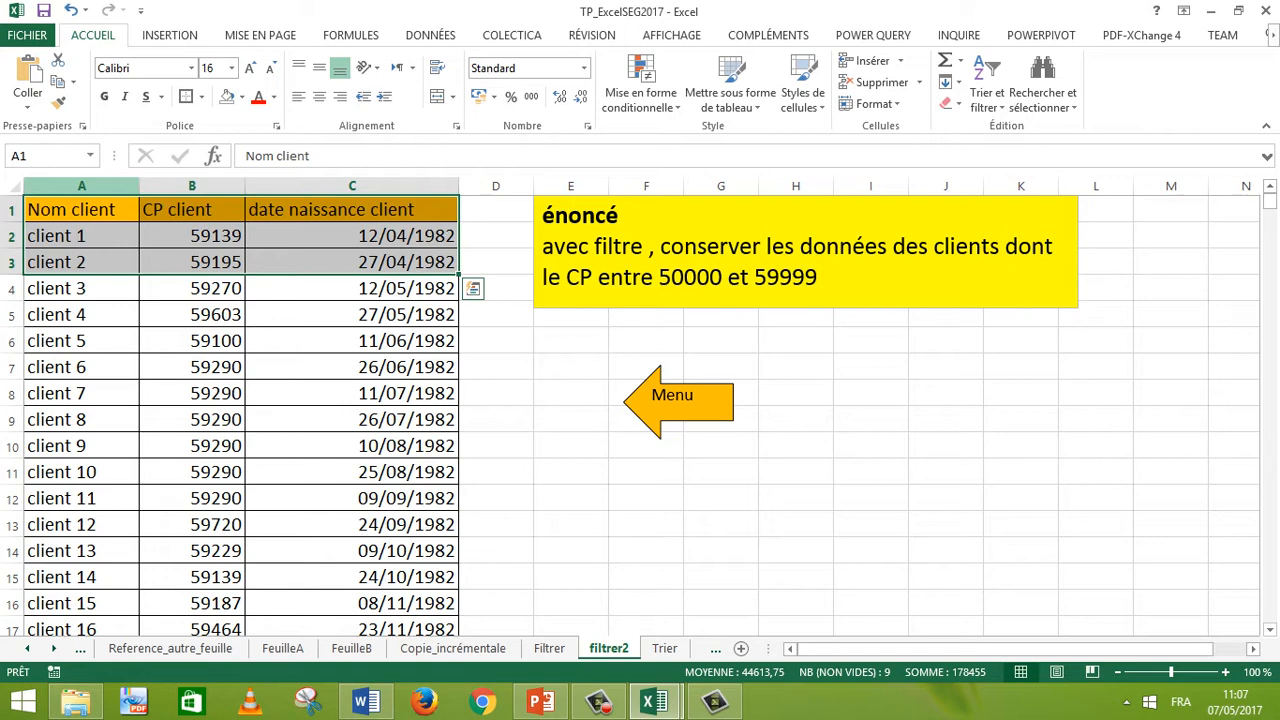
click(82, 186)
drag(82, 186, 440, 186)
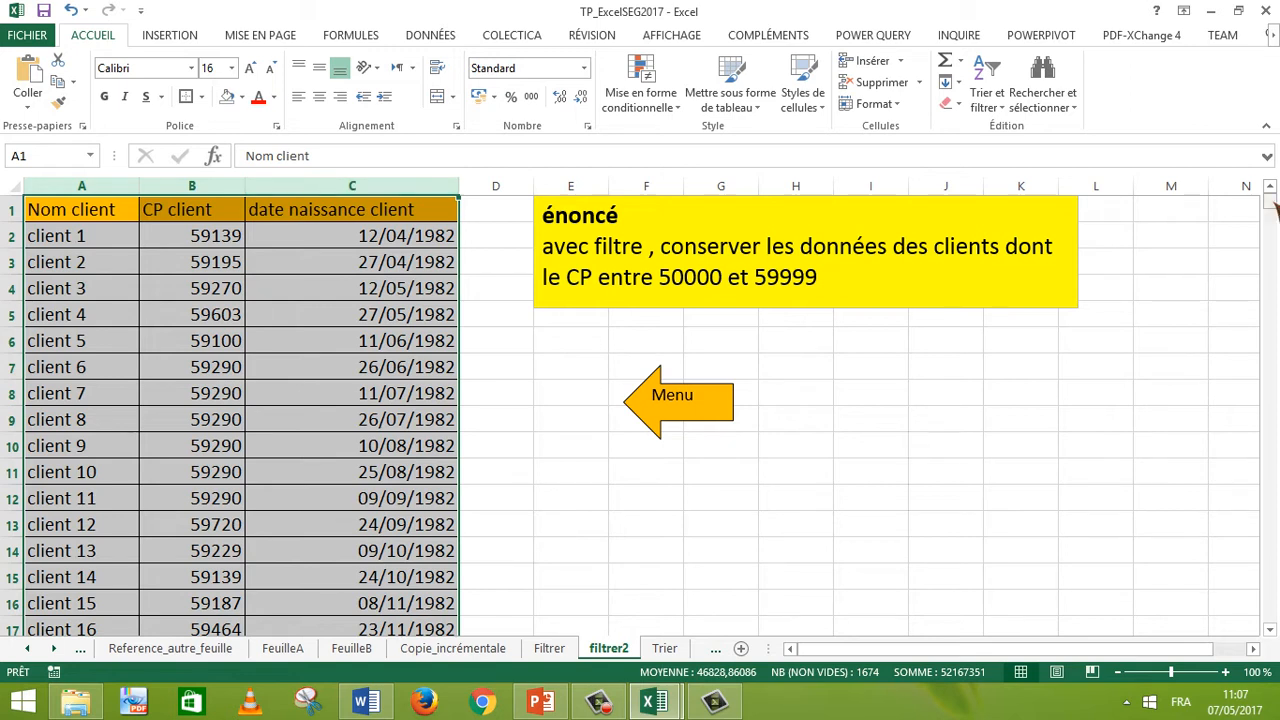
drag(1270, 200, 1270, 614)
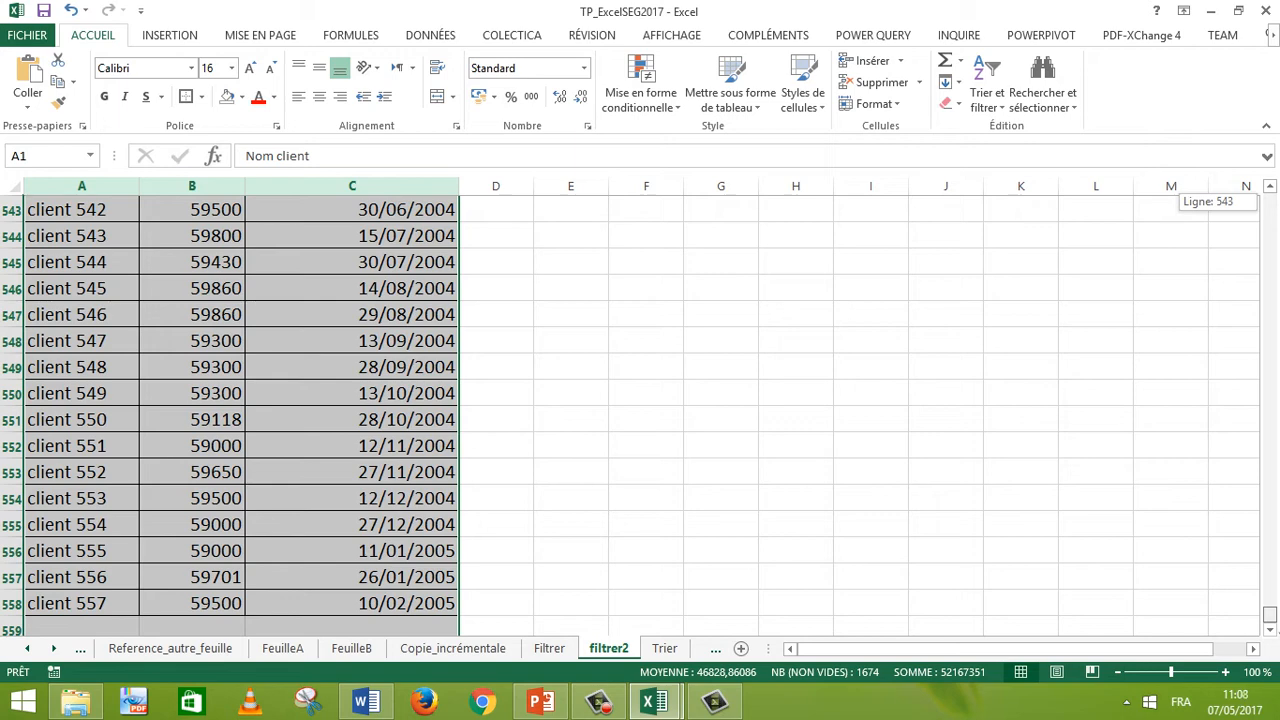
drag(1270, 614, 1270, 200)
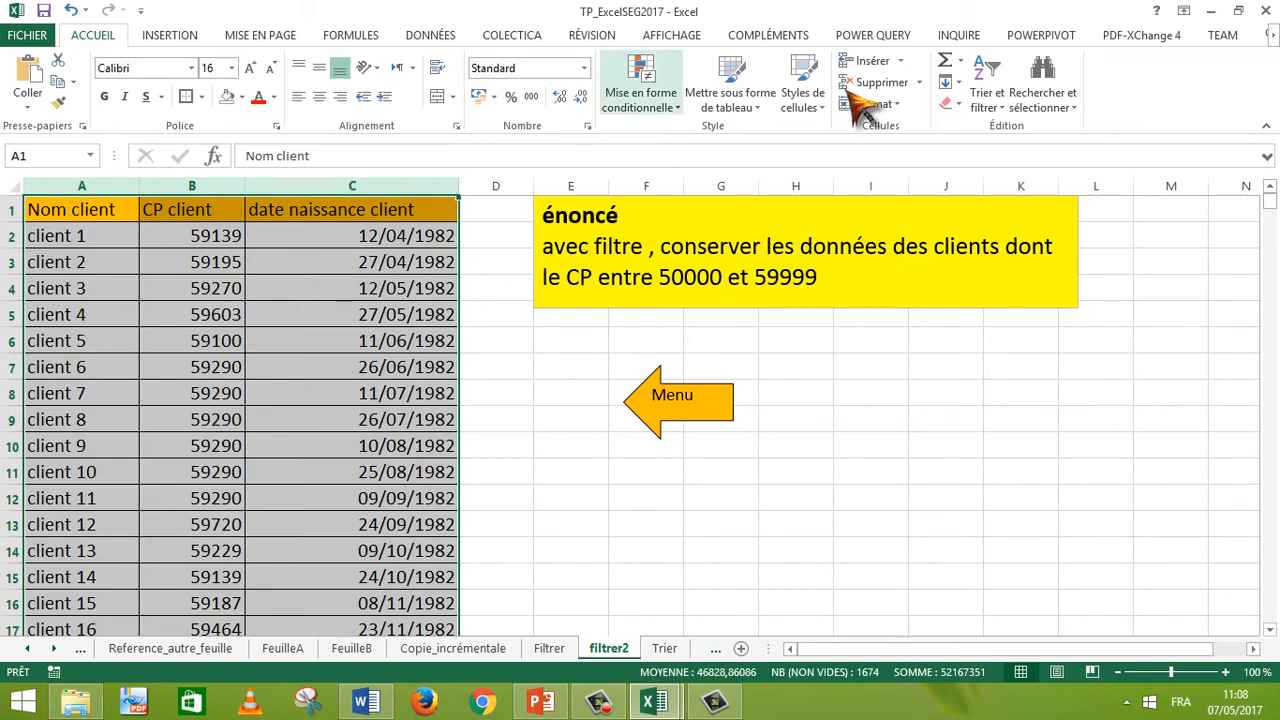
Step: Open Custom Sort, sort by CP client, and open the custom list order before cancelling it
click(988, 100)
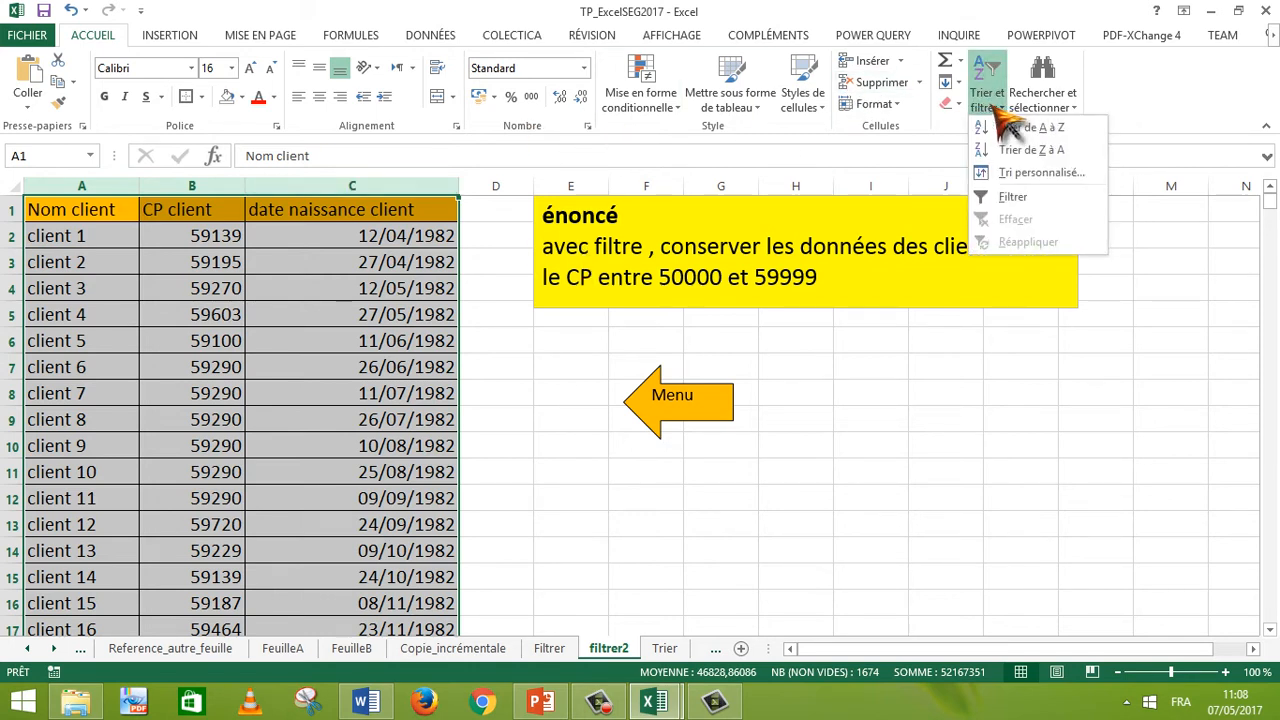
click(1045, 173)
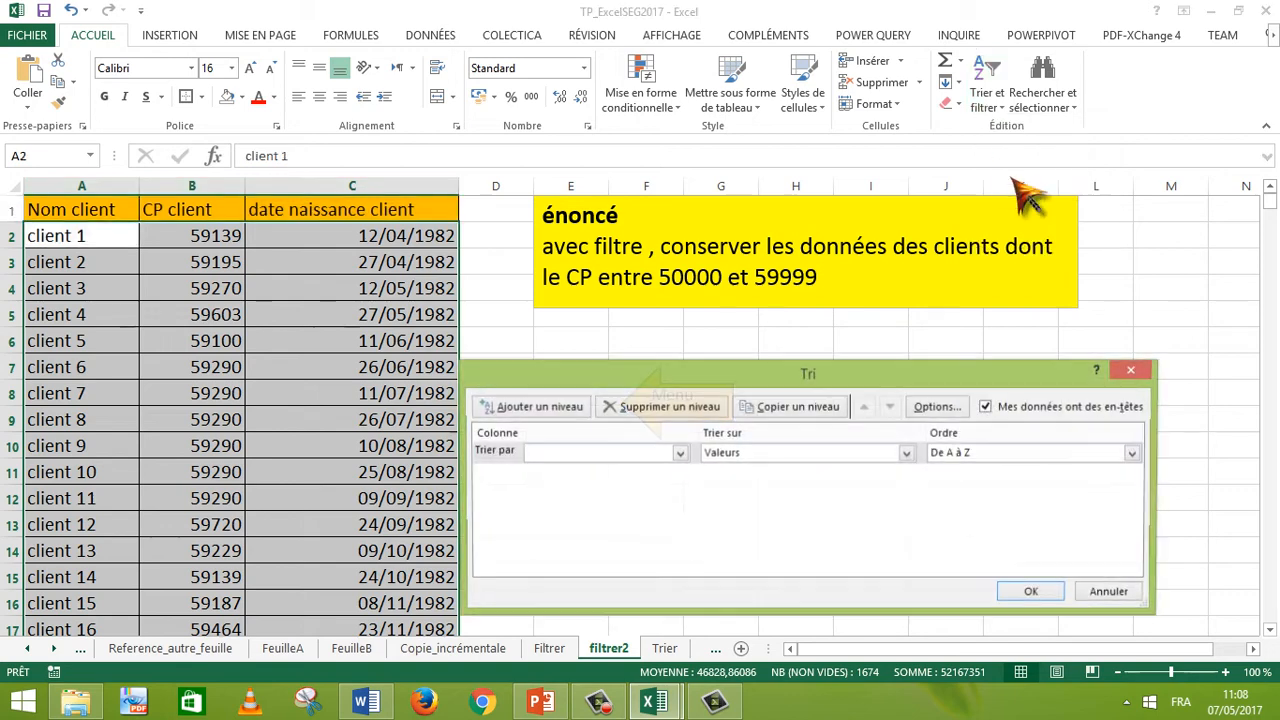
click(678, 455)
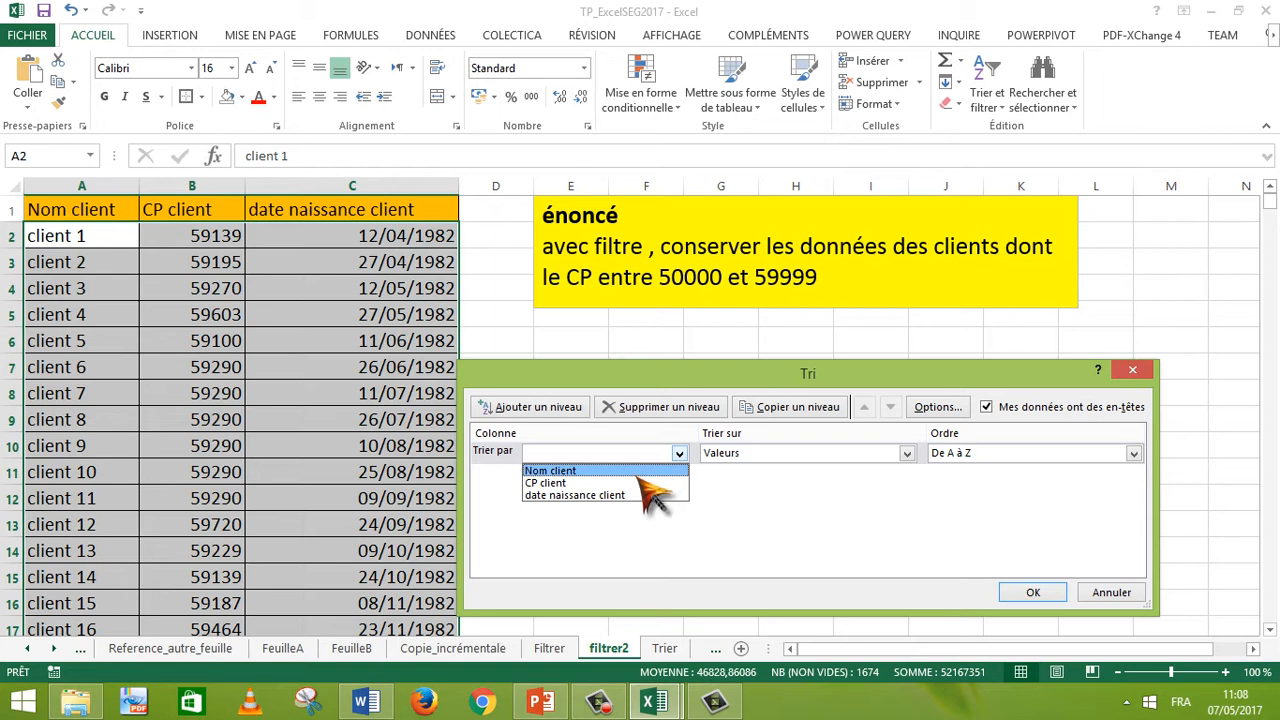
click(638, 484)
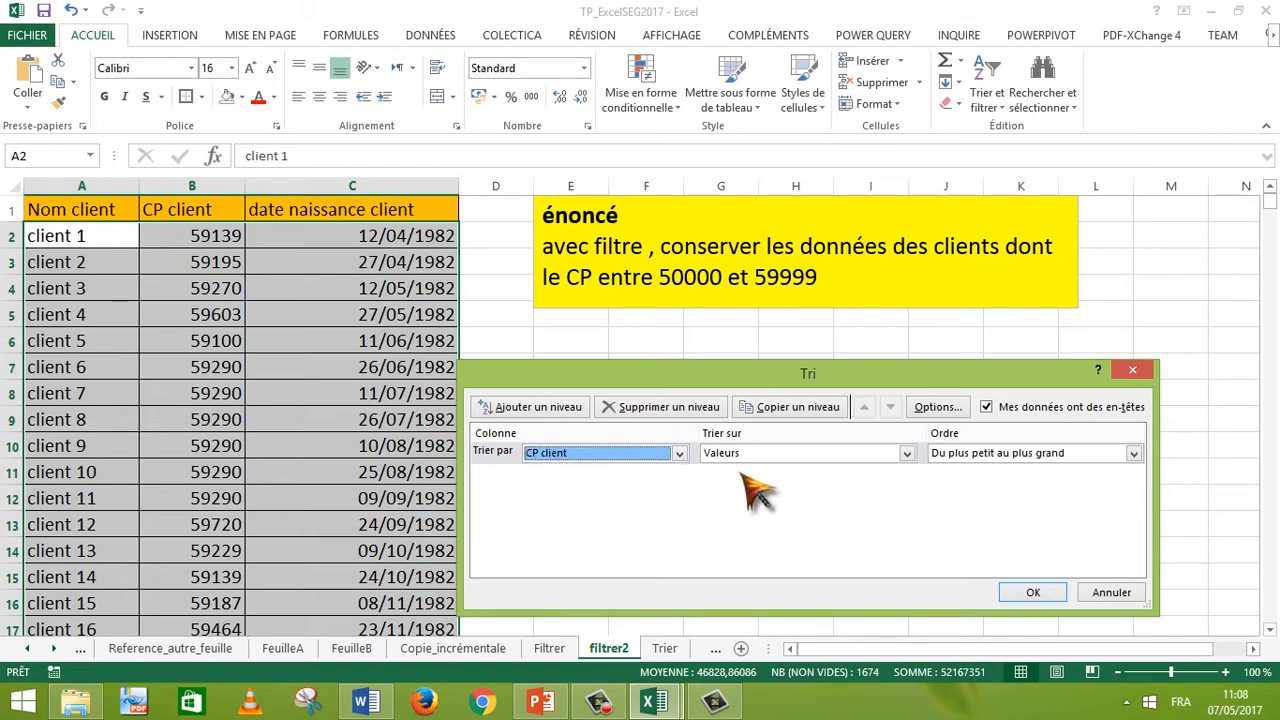
click(906, 453)
click(906, 455)
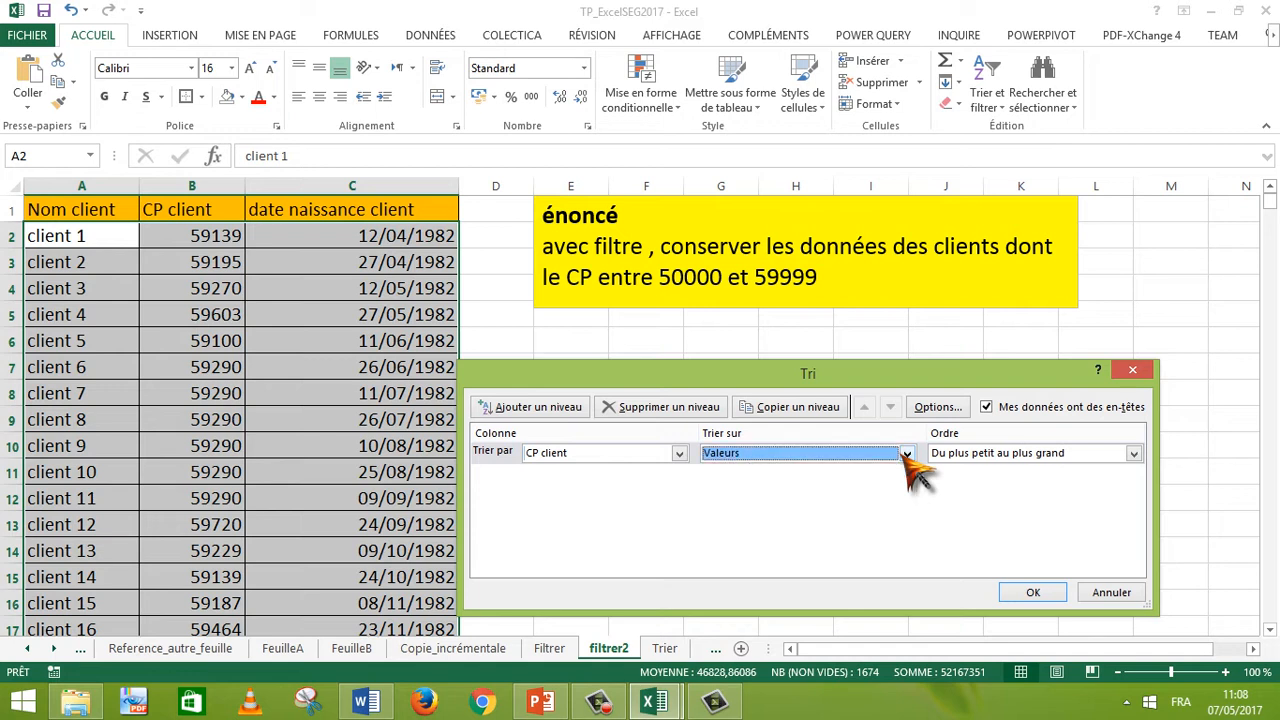
click(1022, 458)
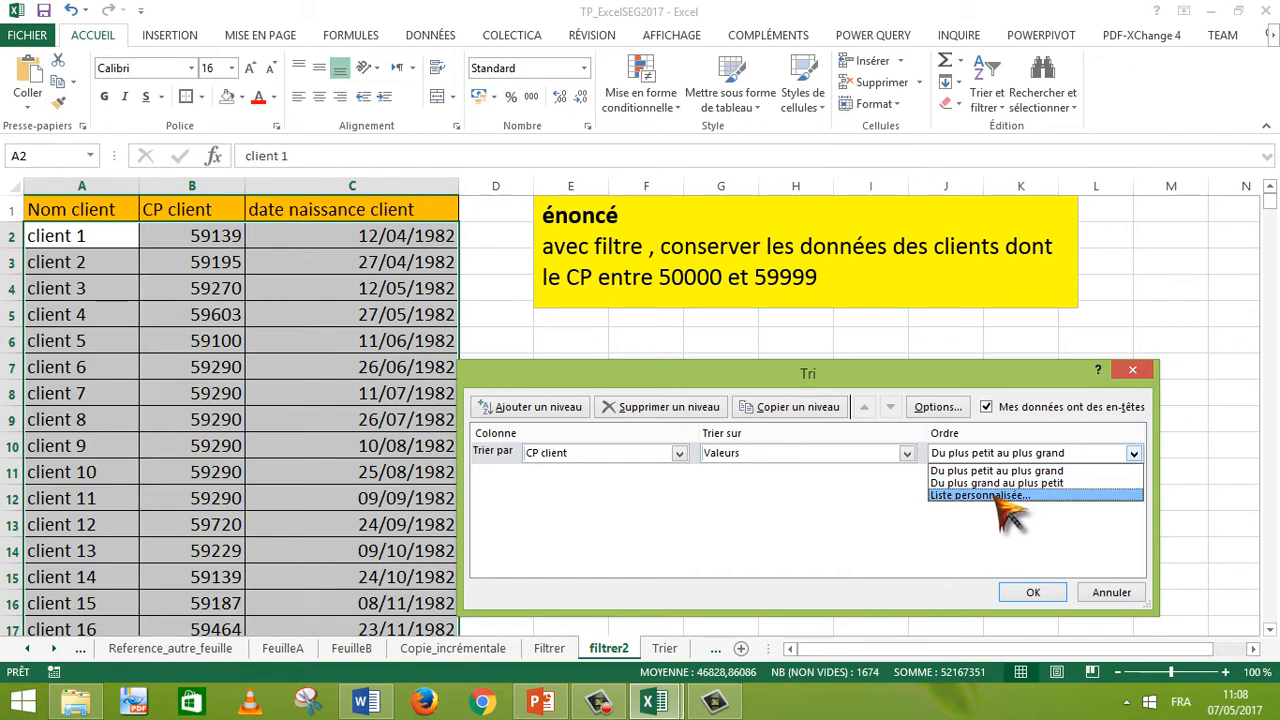
click(985, 495)
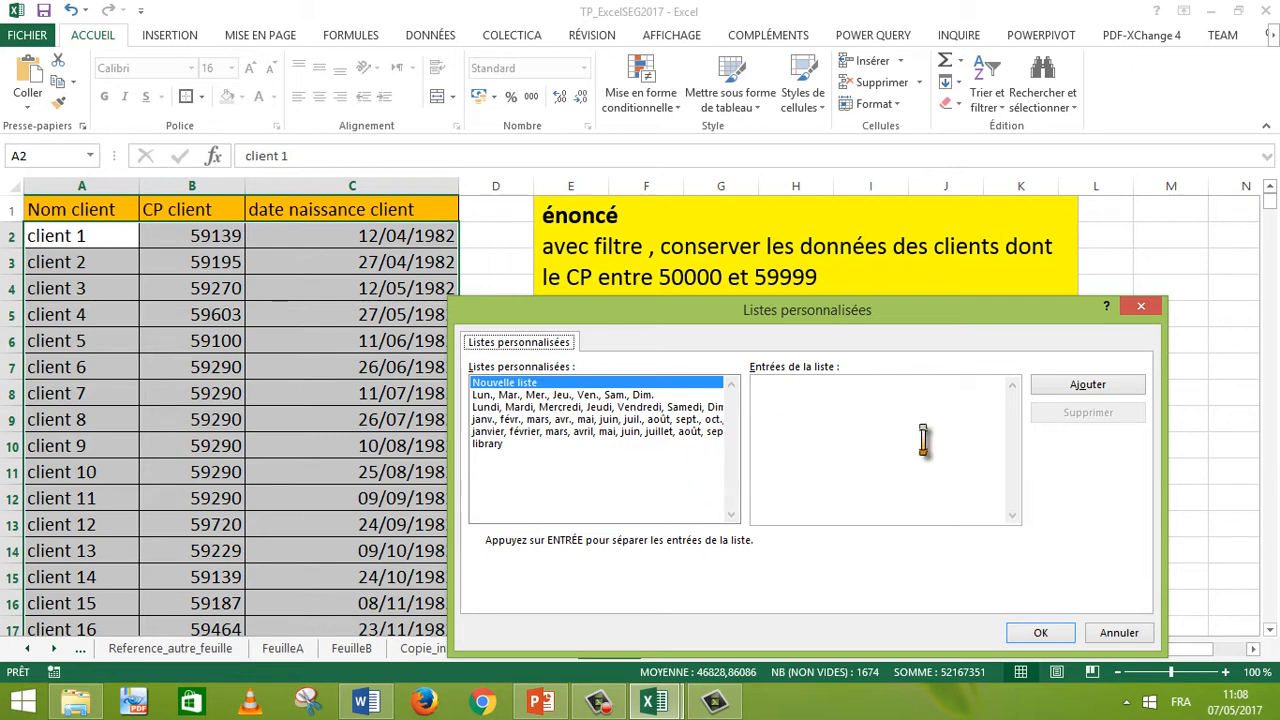
click(1119, 632)
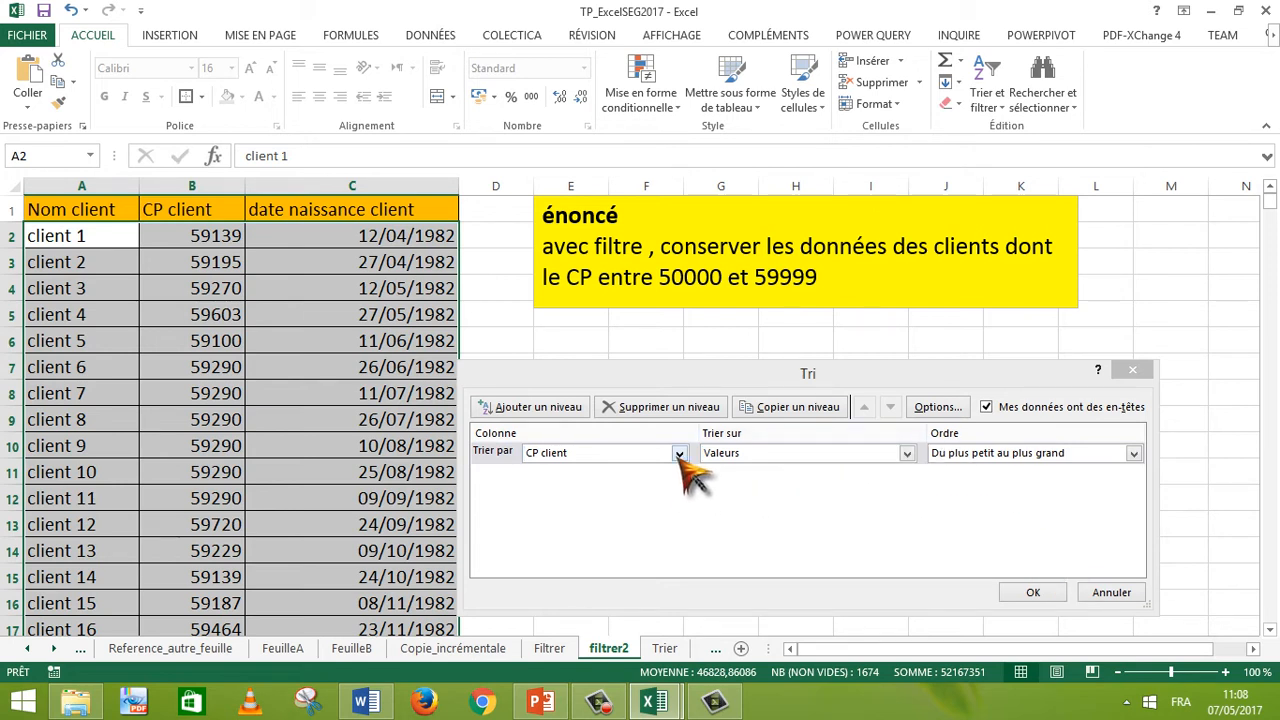
Step: Review the sort-on choices, sort options and custom lists, then cancel the Sort dialog
click(740, 455)
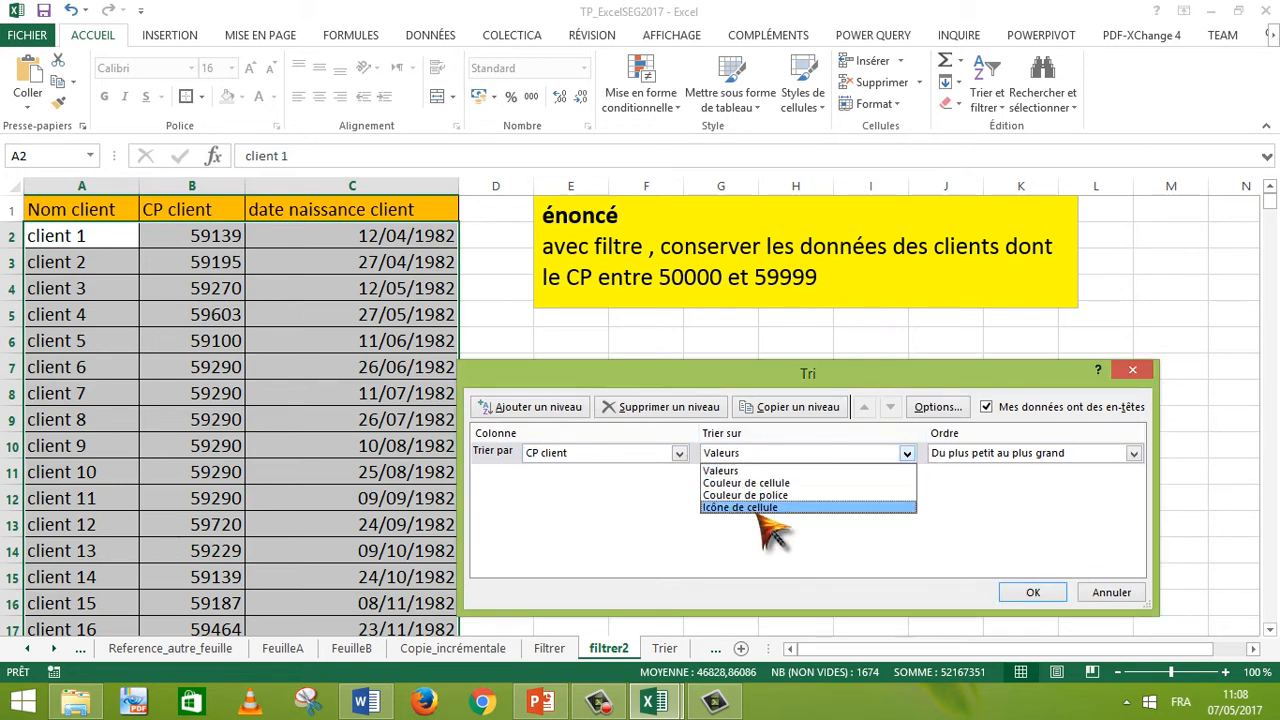
click(738, 471)
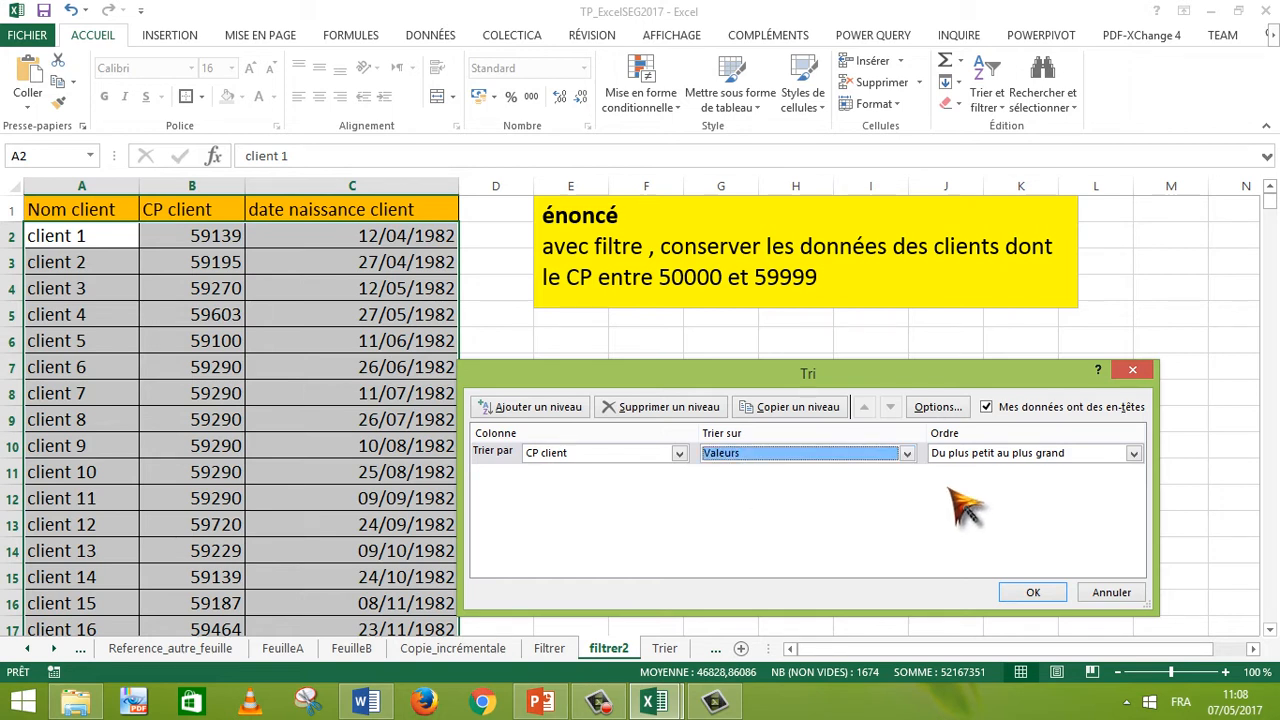
click(945, 406)
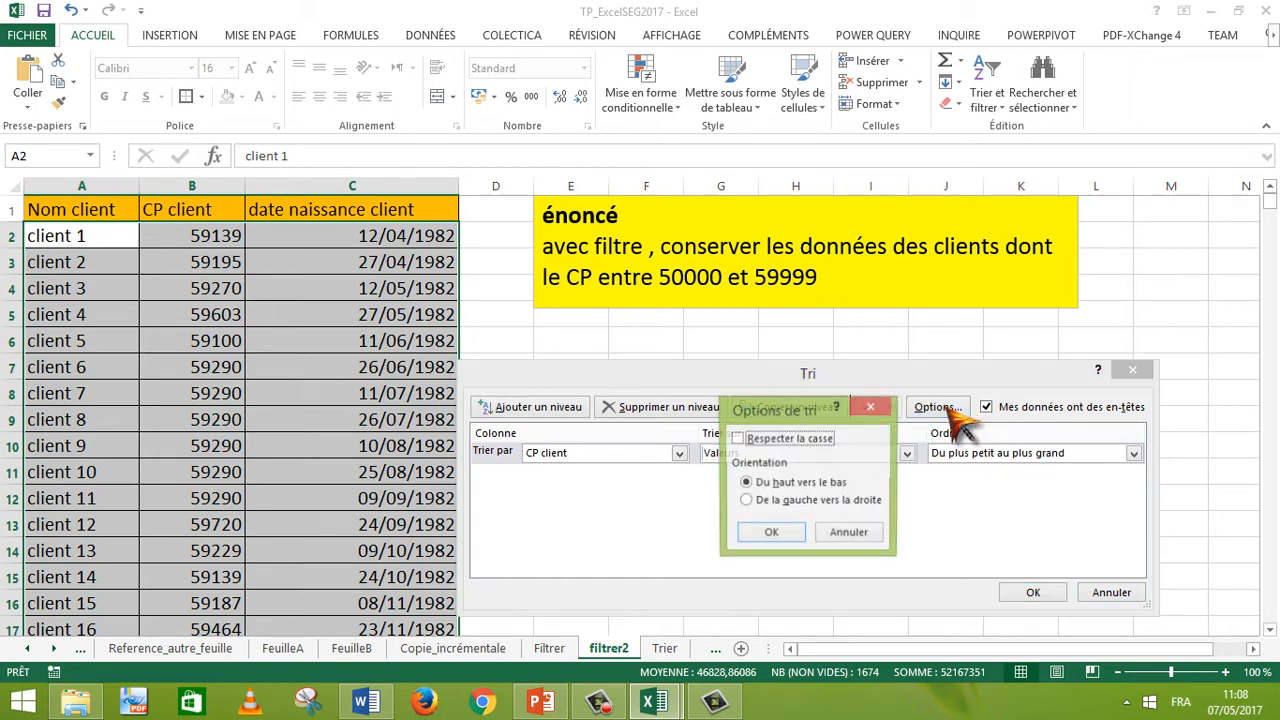
click(866, 532)
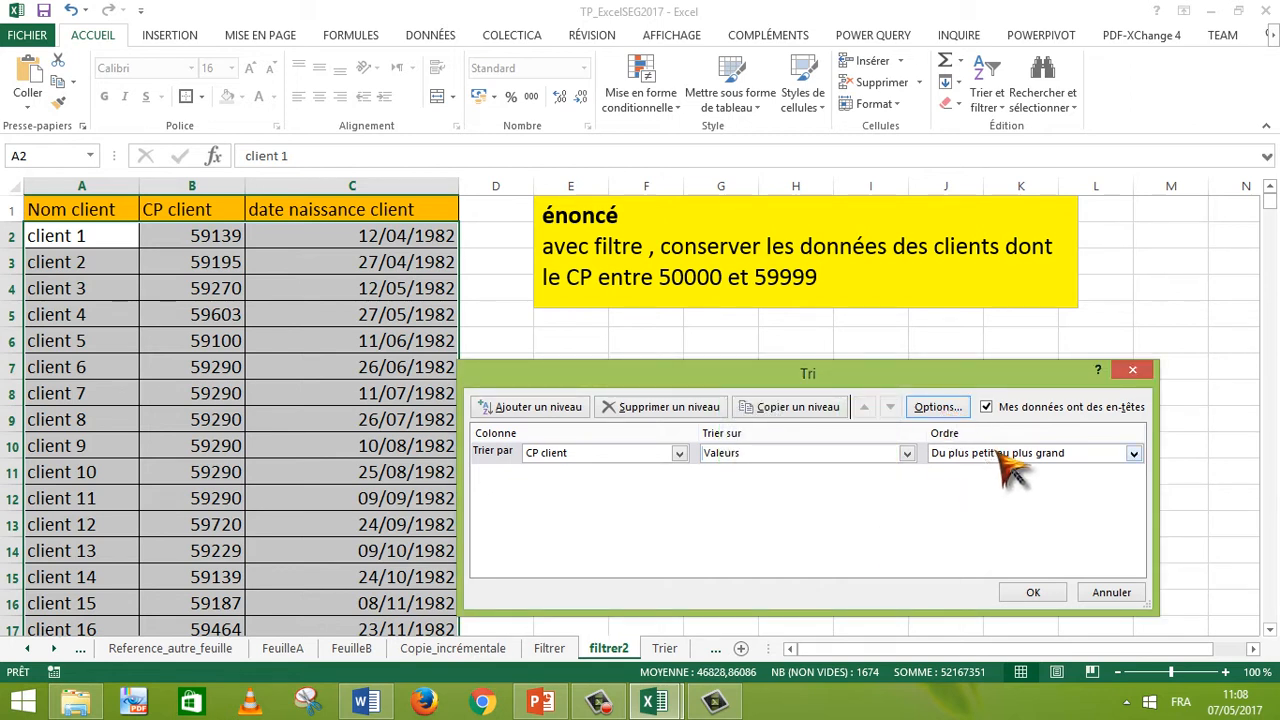
click(998, 453)
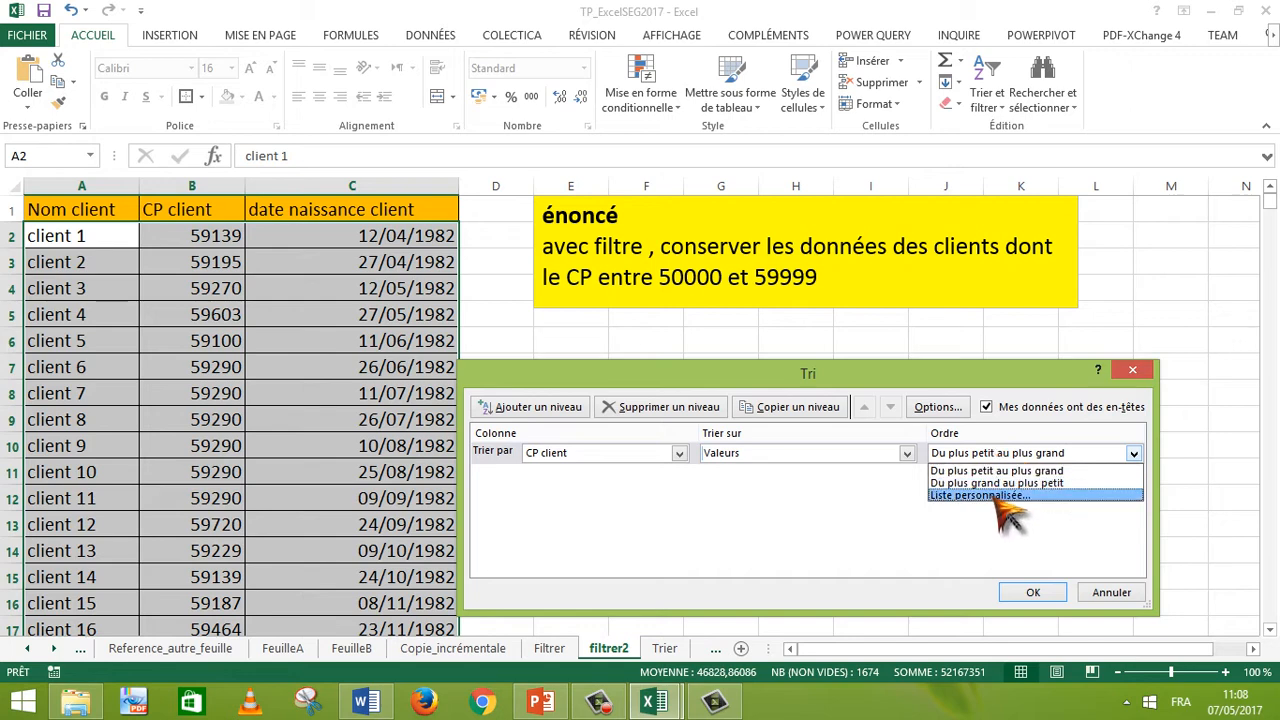
click(995, 495)
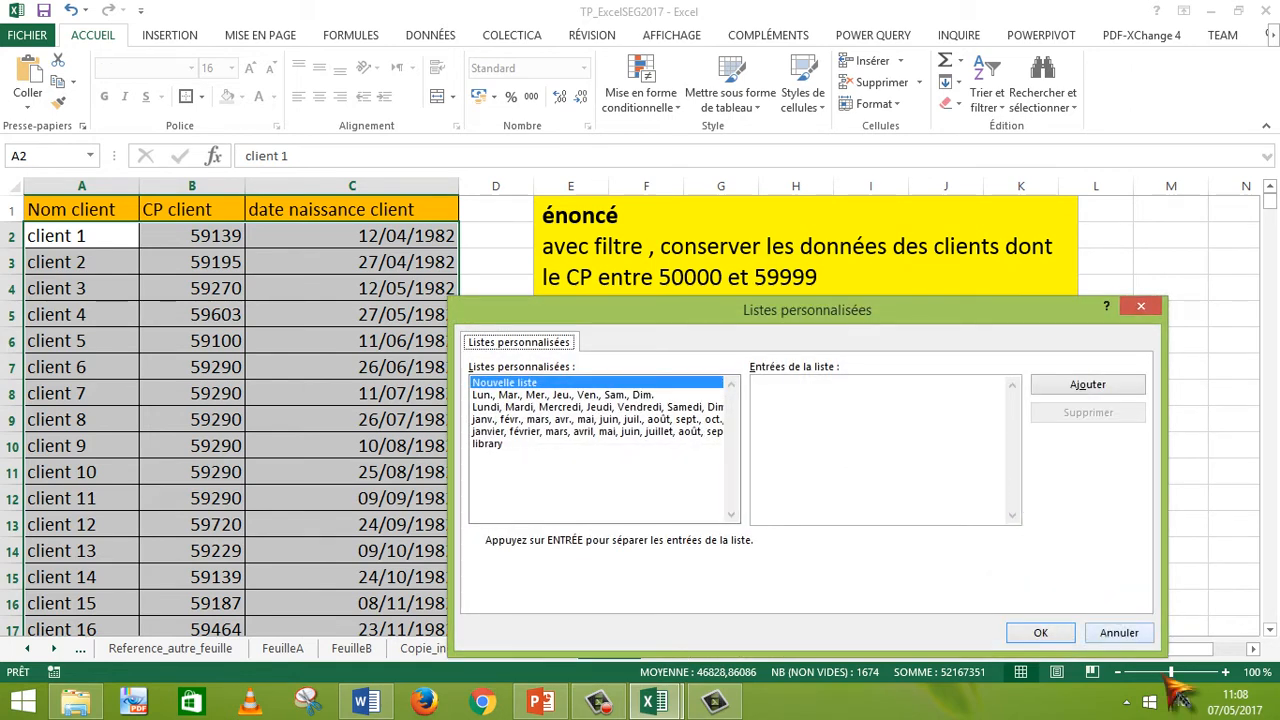
click(1122, 636)
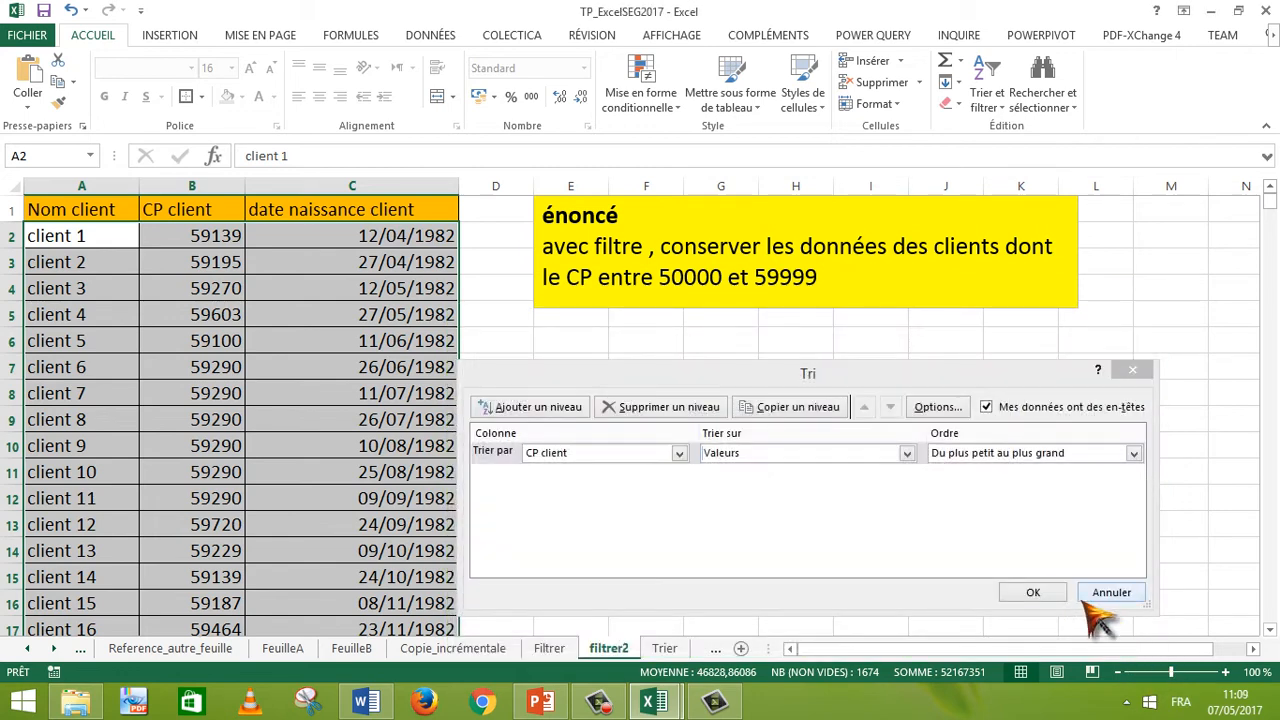
click(1112, 592)
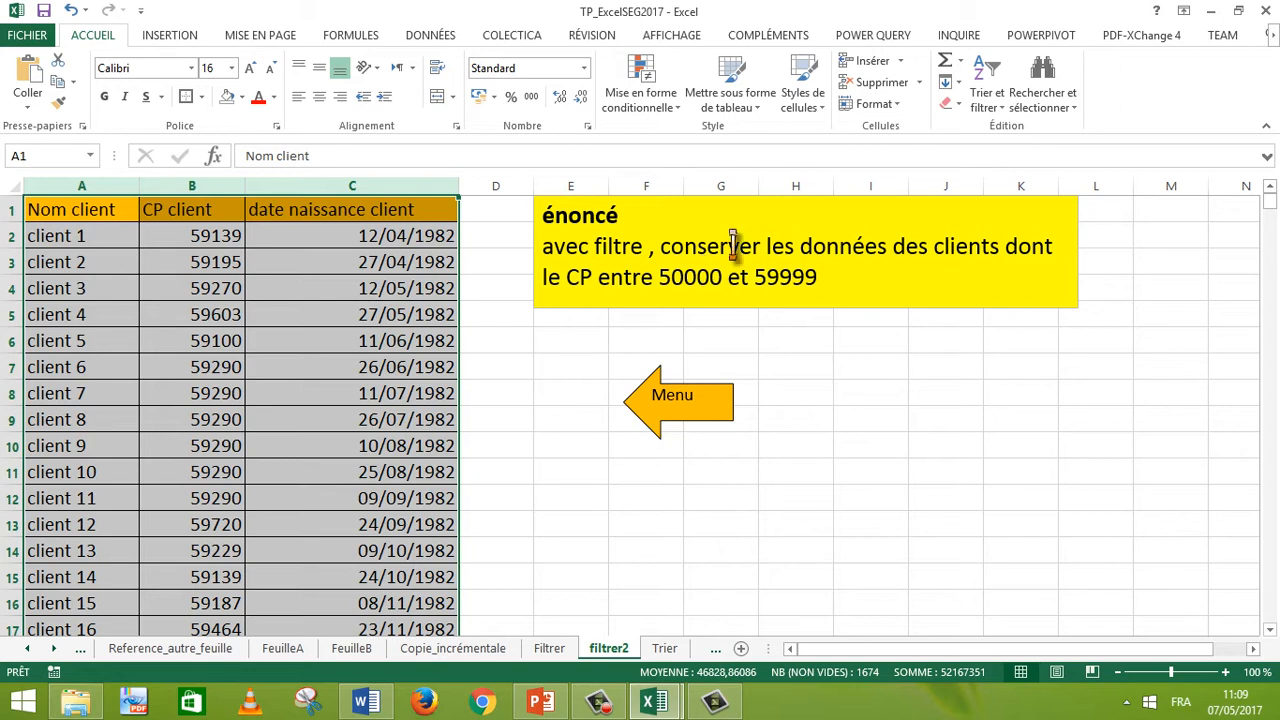
Step: Turn on filters for the client data and apply a CP client number filter between 50000 and 59999
click(1000, 112)
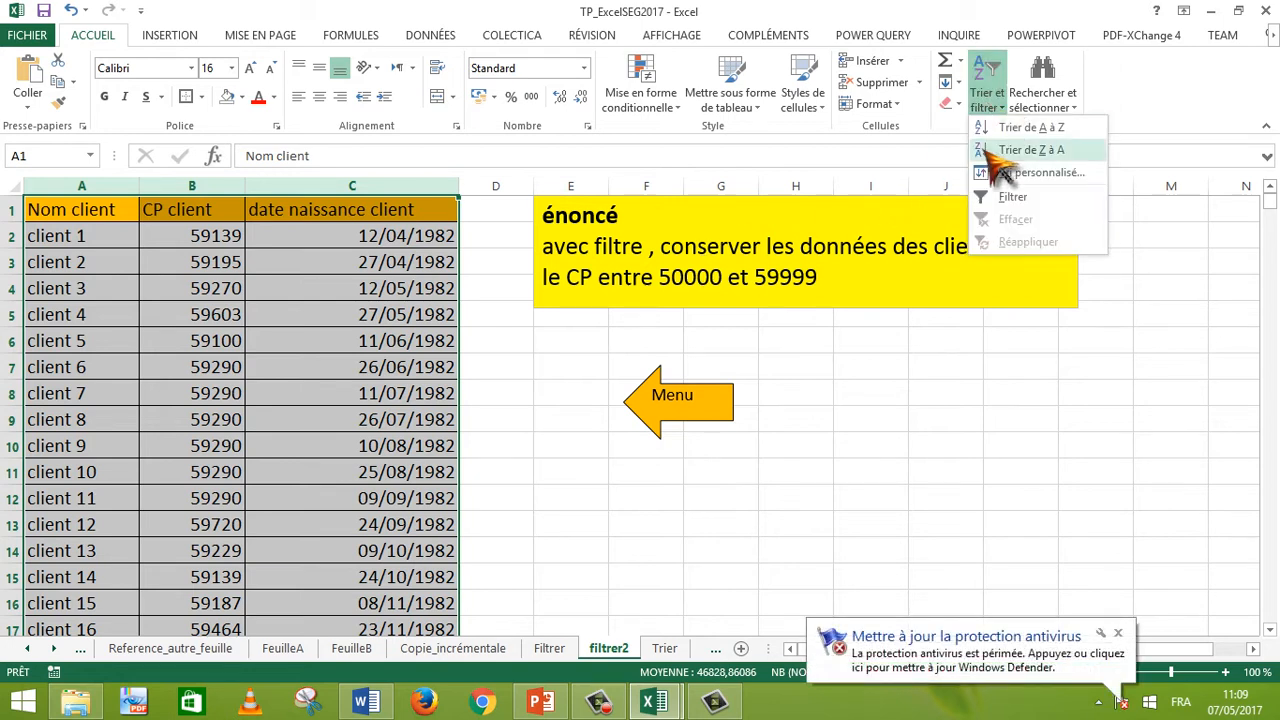
click(990, 205)
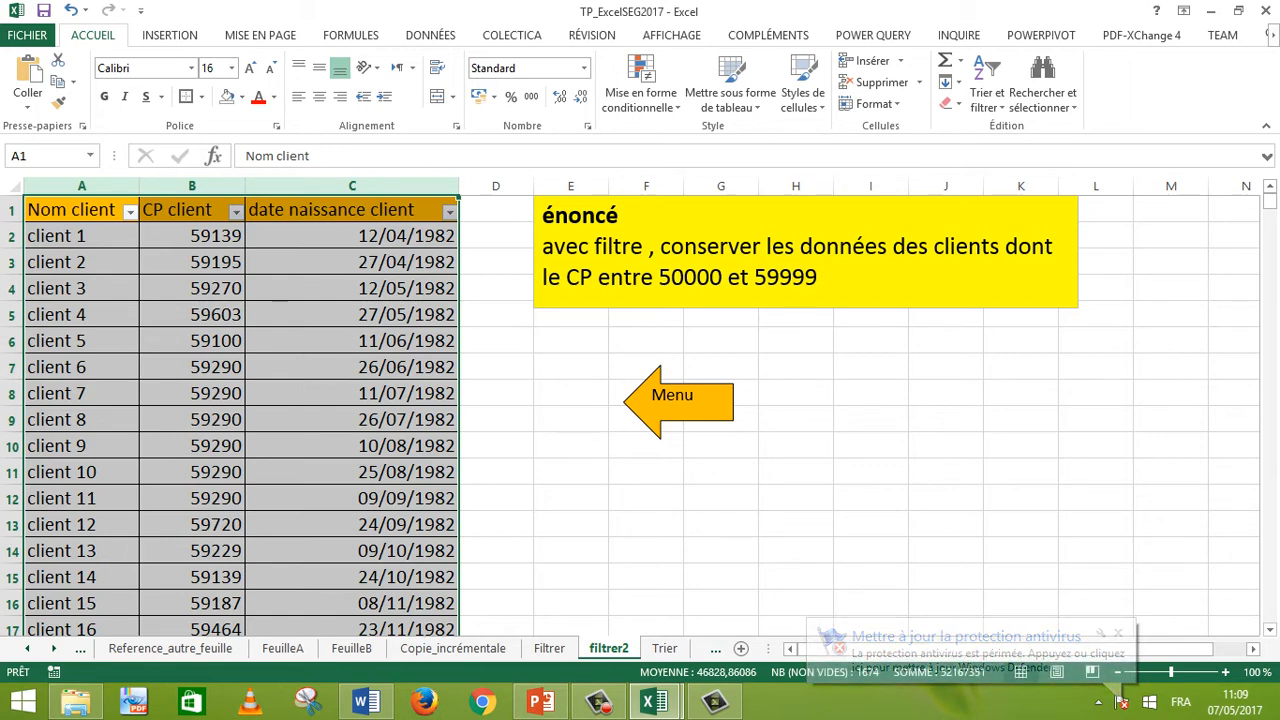
click(236, 211)
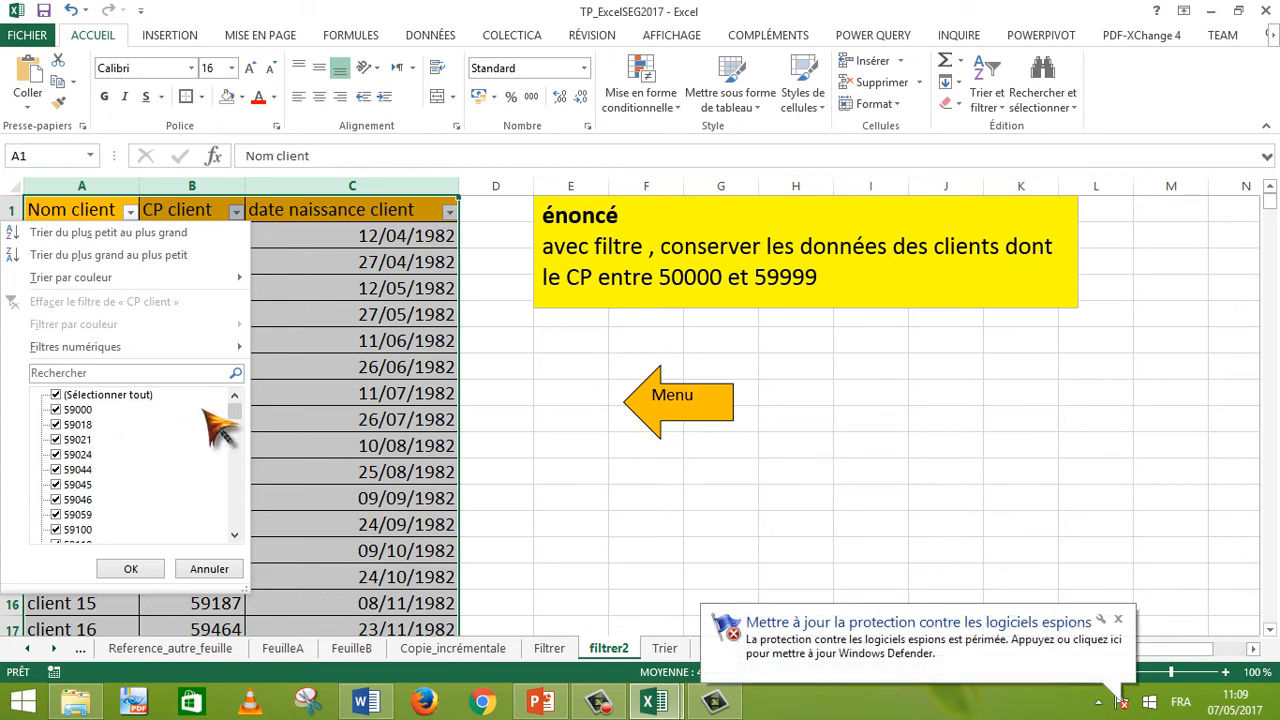
drag(236, 412, 243, 387)
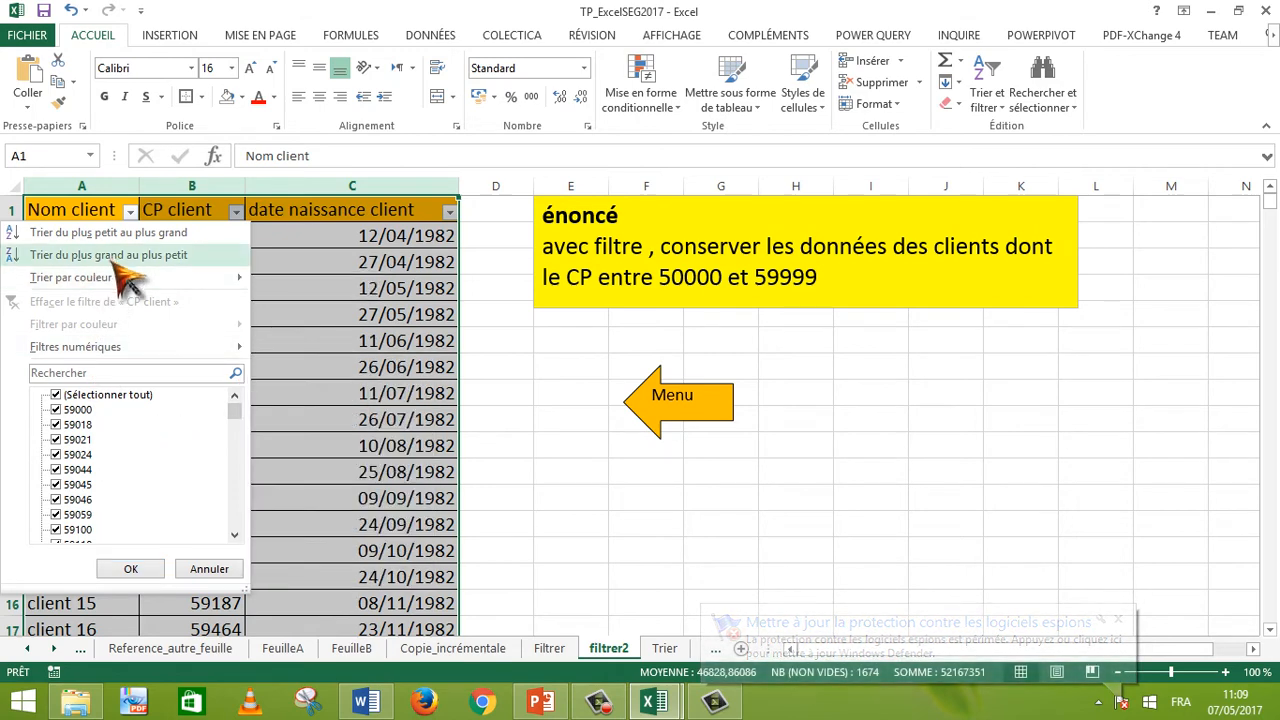
mouse_move(144, 351)
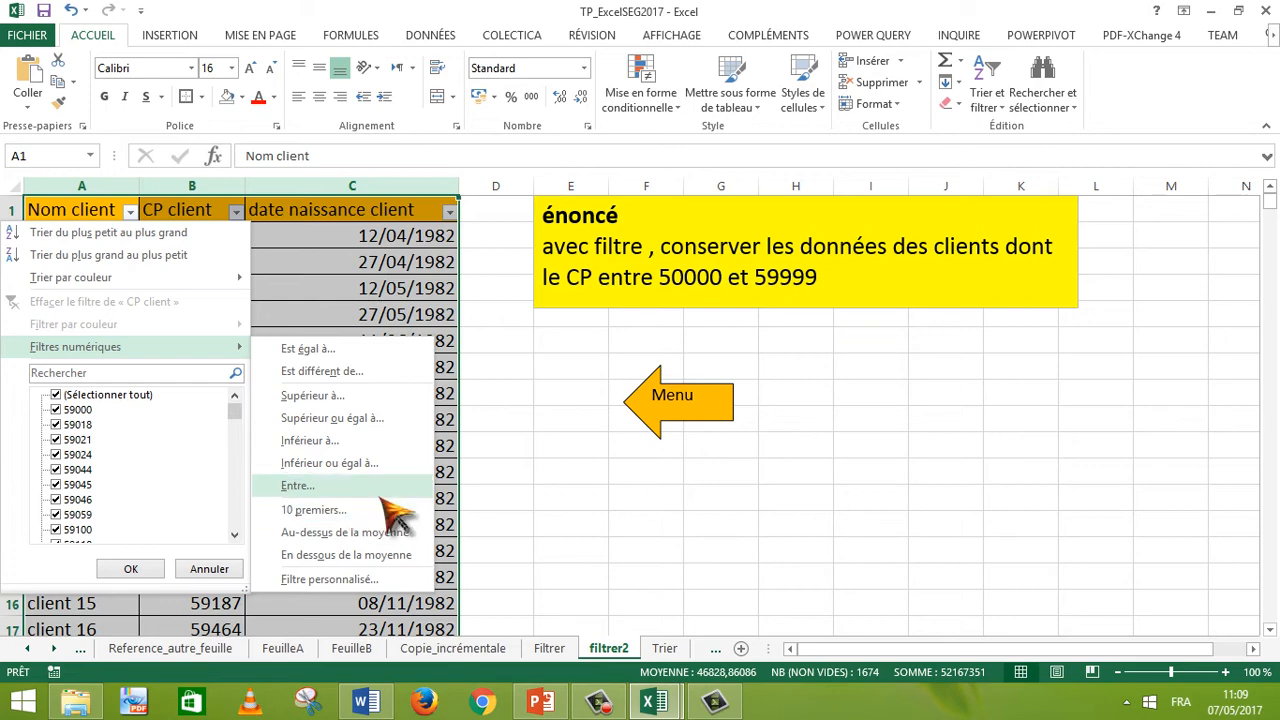
click(297, 486)
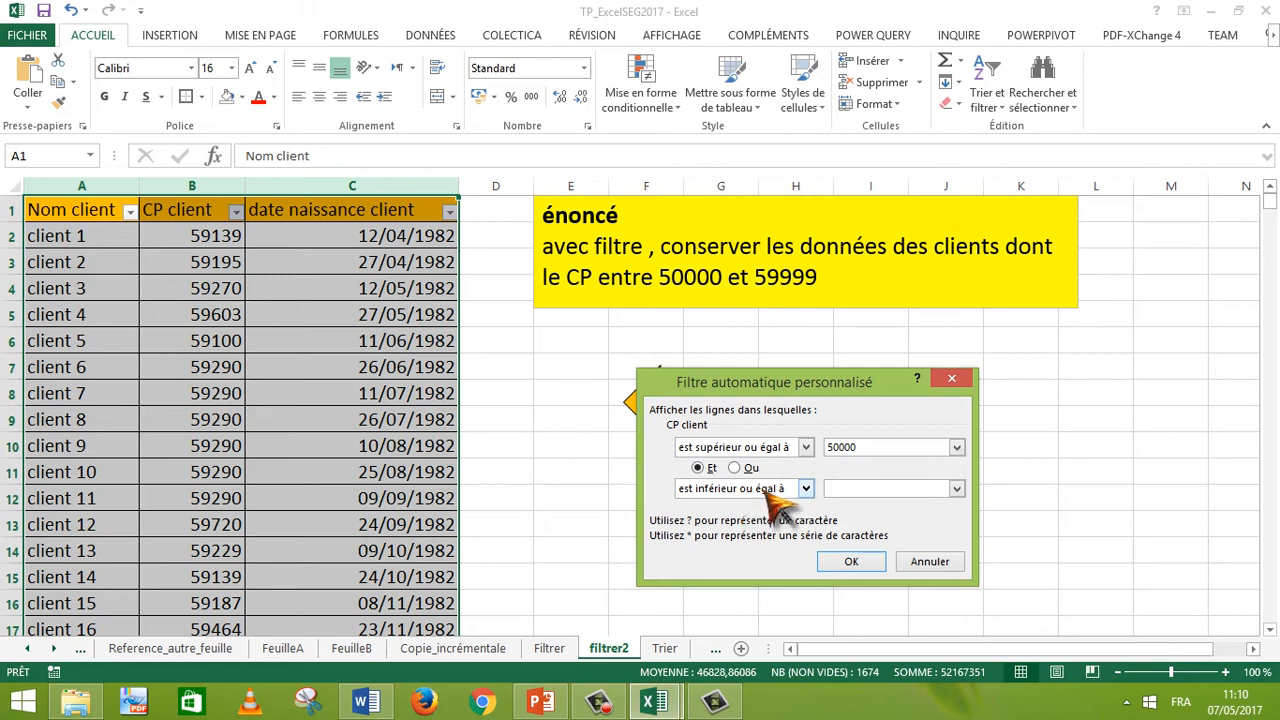
click(850, 489)
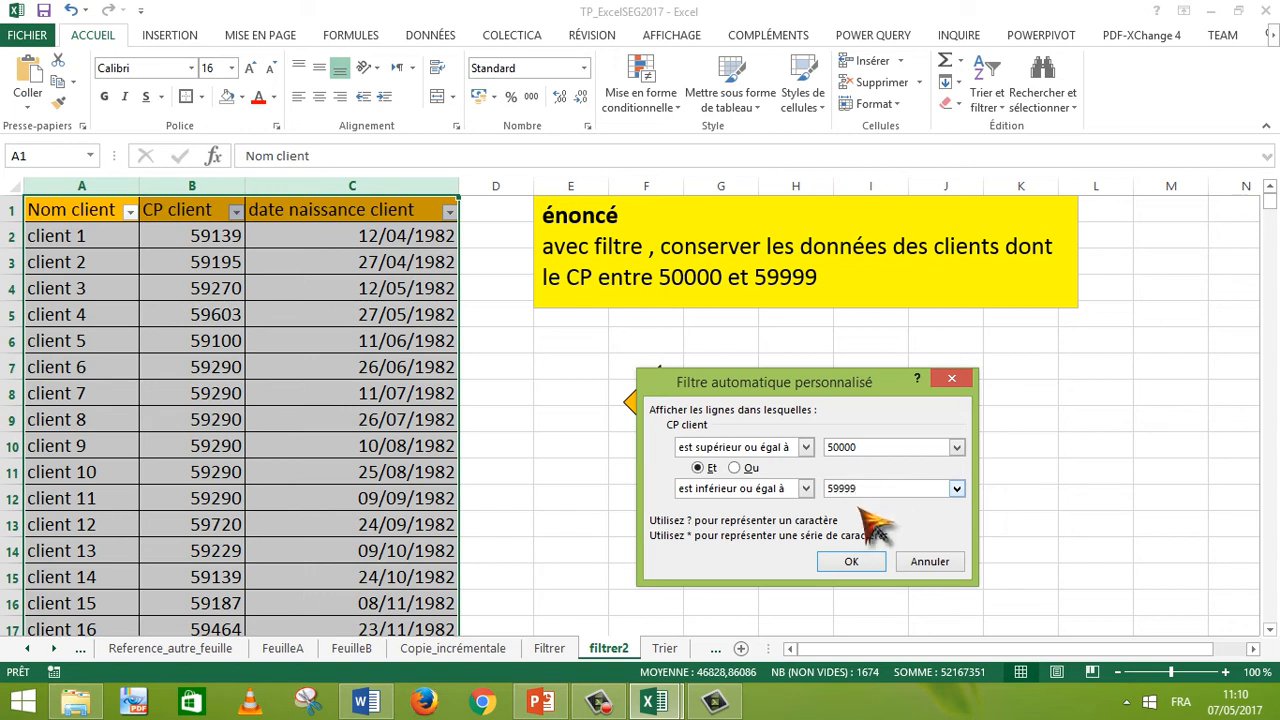
click(850, 562)
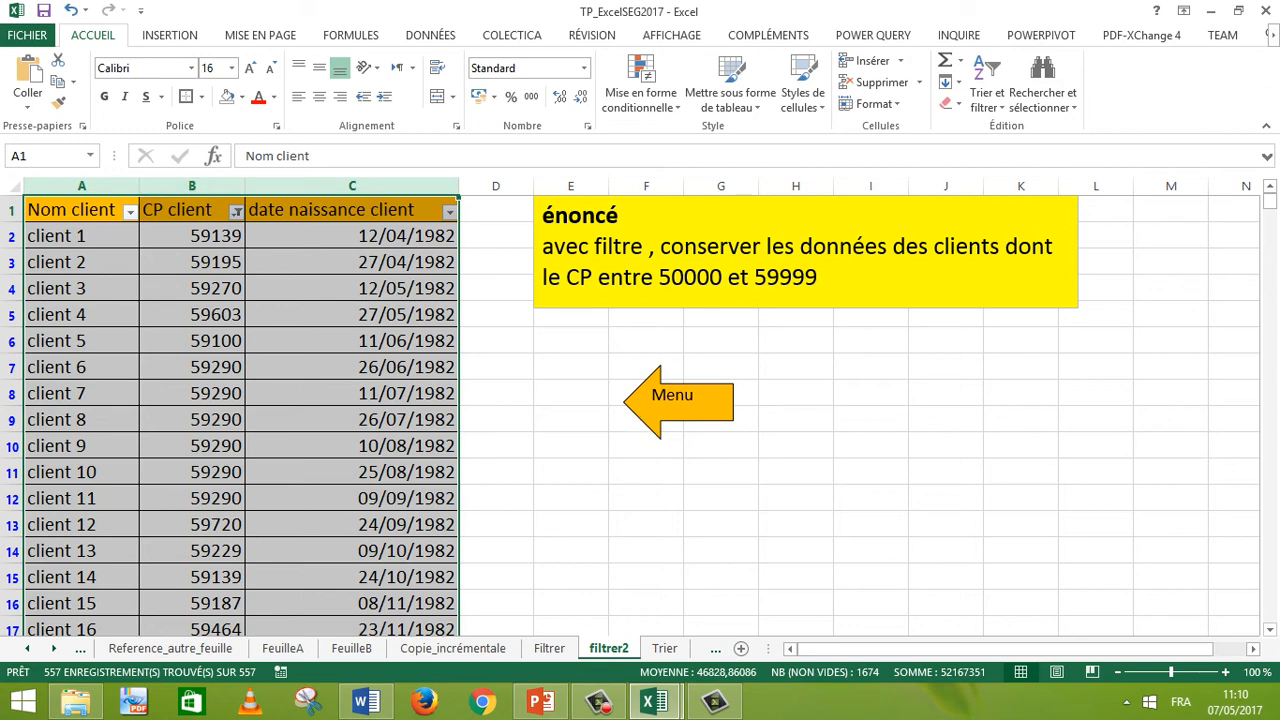
Step: Browse down through the filtered CP client column to check the remaining postal codes
drag(659, 276, 811, 275)
click(870, 550)
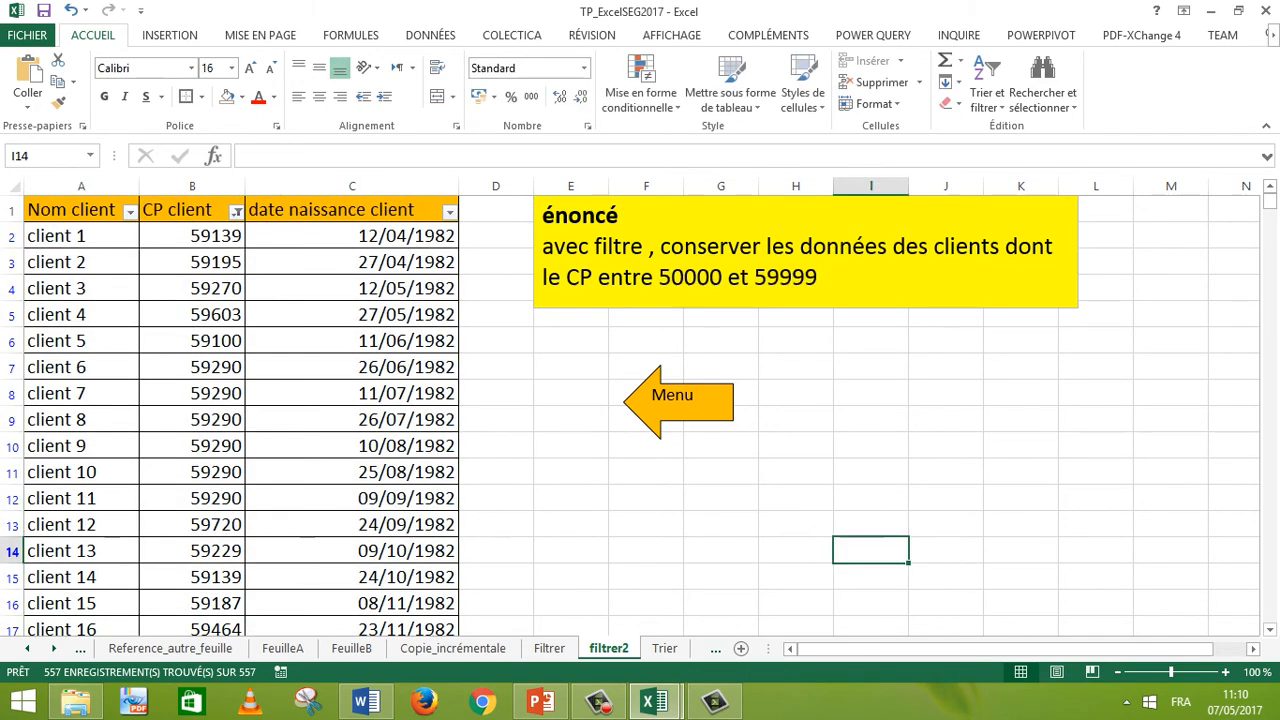
click(192, 446)
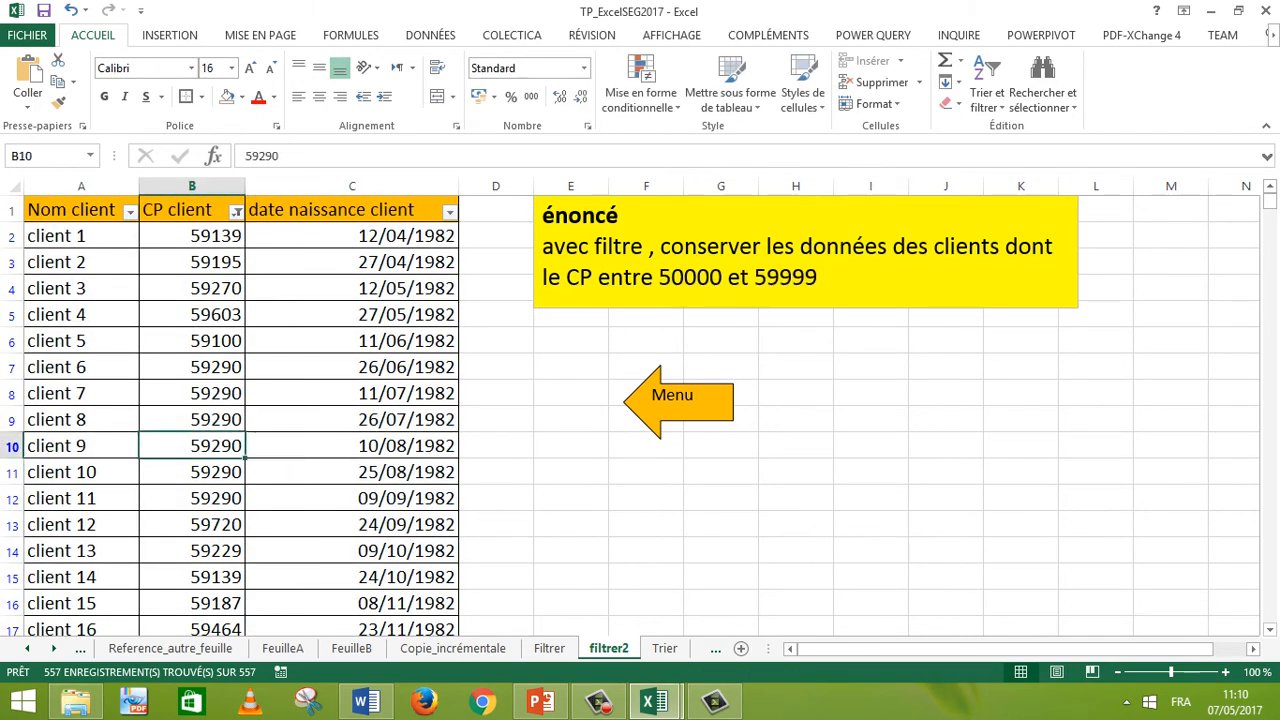
key(Down)
key(Down)
key(Down)
key(Down)
key(Down)
key(Down)
key(Down)
key(Down)
key(Down)
key(Down)
key(Down)
key(Down)
key(Down)
key(Down)
key(Down)
key(Down)
key(Down)
key(Down)
key(Down)
key(Down)
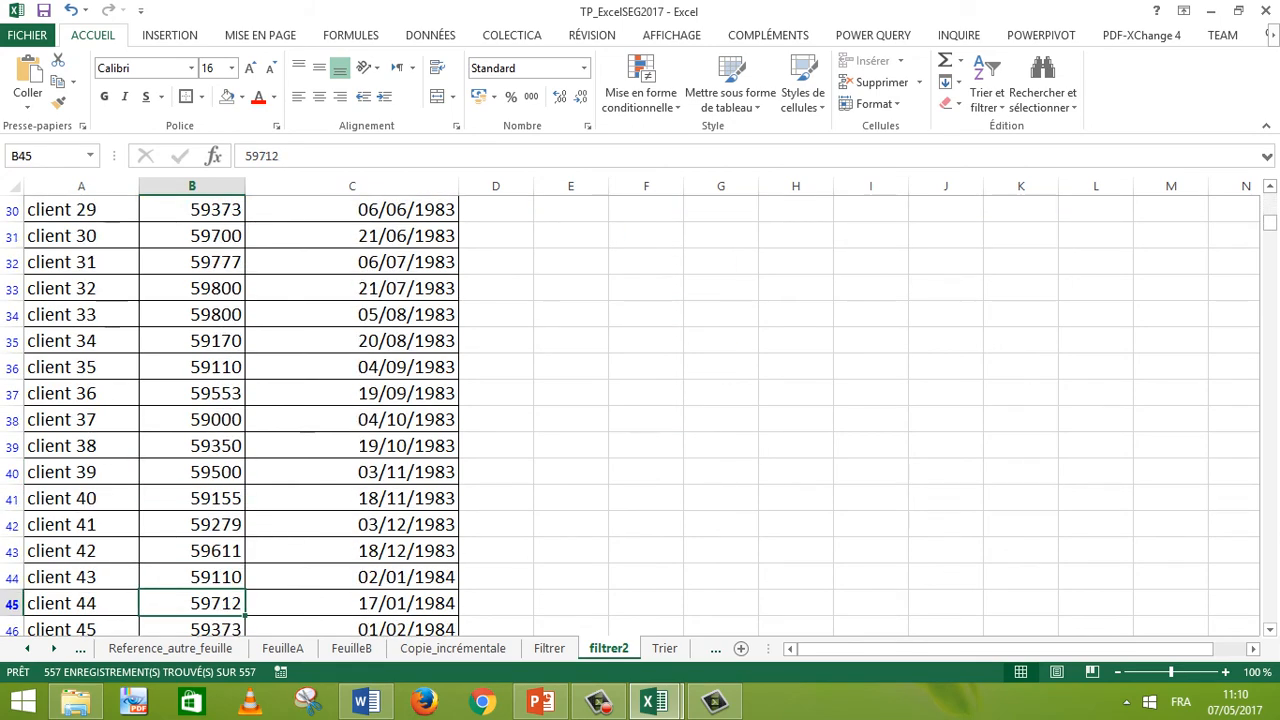
key(Down)
key(Down)
key(Down)
key(Down)
key(Down)
key(Down)
key(Down)
key(Down)
key(Down)
key(Down)
key(Down)
key(Down)
key(Down)
key(Down)
key(Down)
key(Down)
key(Down)
key(Down)
key(Down)
key(Down)
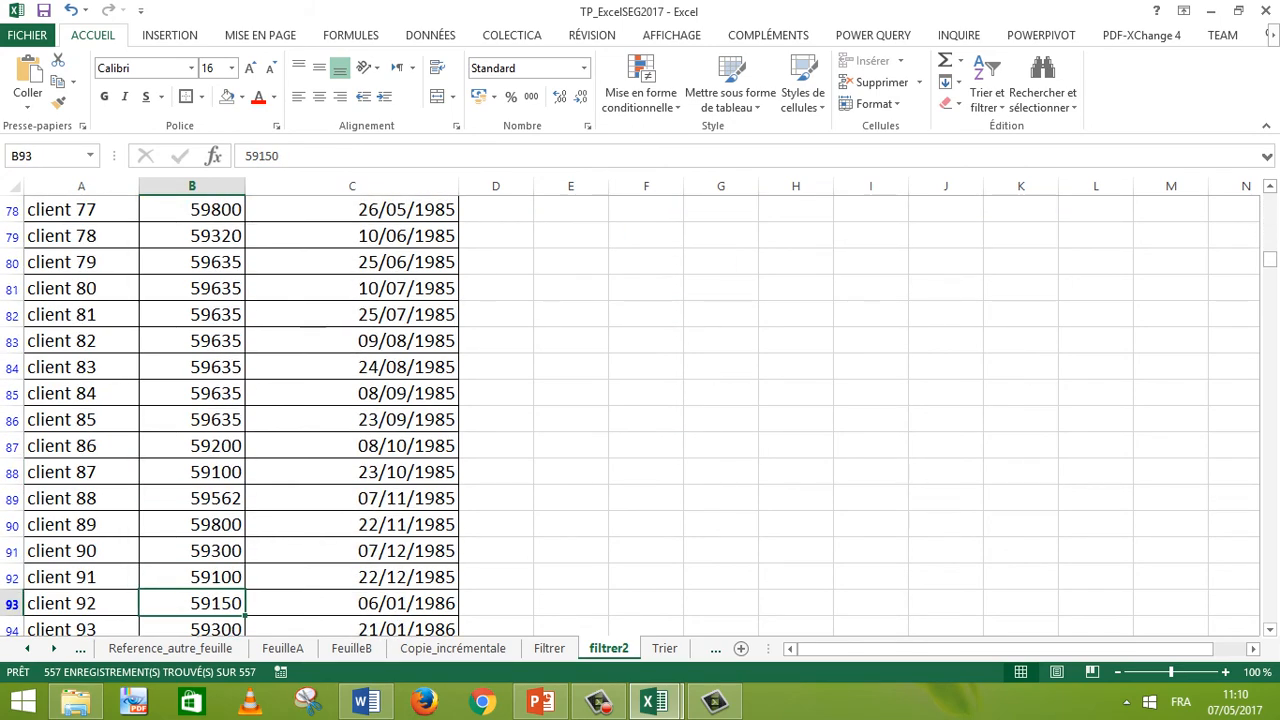
key(Down)
key(Down)
key(Down)
key(Down)
key(Down)
key(Down)
key(Down)
key(Down)
key(Down)
key(Down)
key(Down)
key(Down)
key(Down)
key(Down)
key(Down)
key(Down)
key(Down)
key(Down)
key(Down)
key(Down)
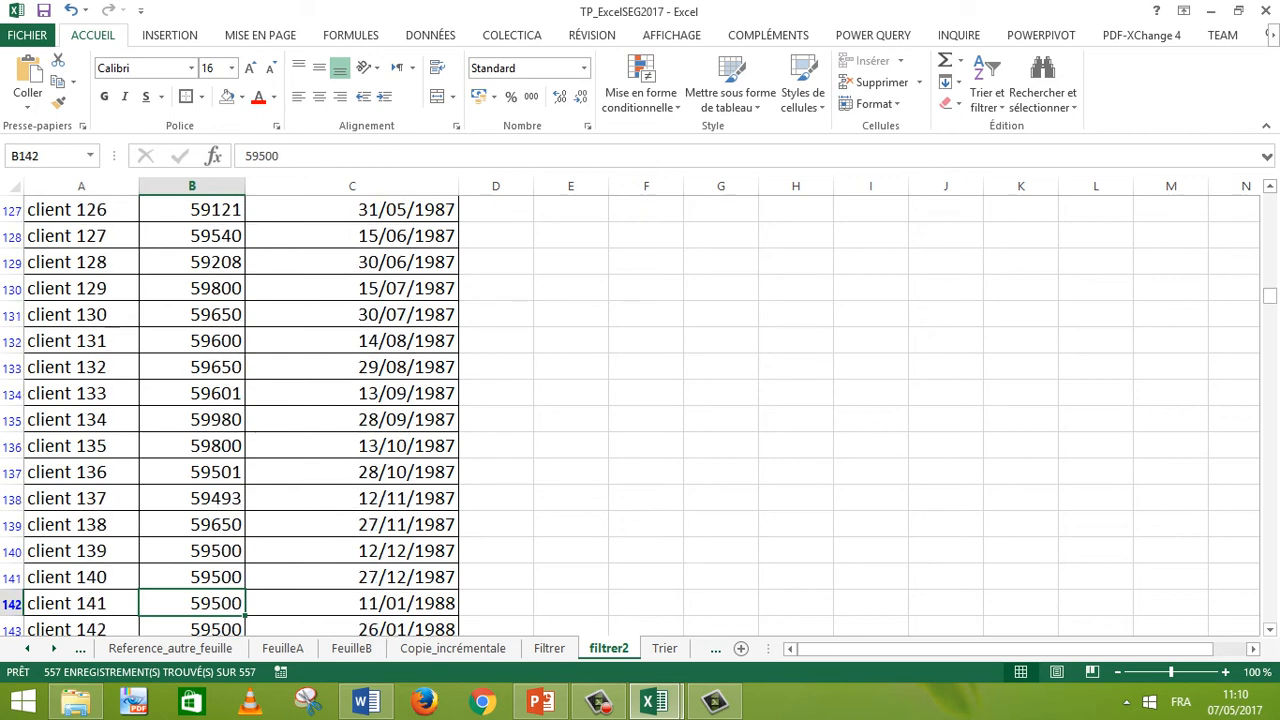
key(Down)
key(Down)
key(Down)
key(Down)
key(Down)
key(Down)
key(Down)
key(Down)
key(Down)
key(Down)
key(Down)
key(Down)
key(Down)
key(Down)
key(Down)
key(Down)
key(Down)
key(Down)
key(Down)
key(Down)
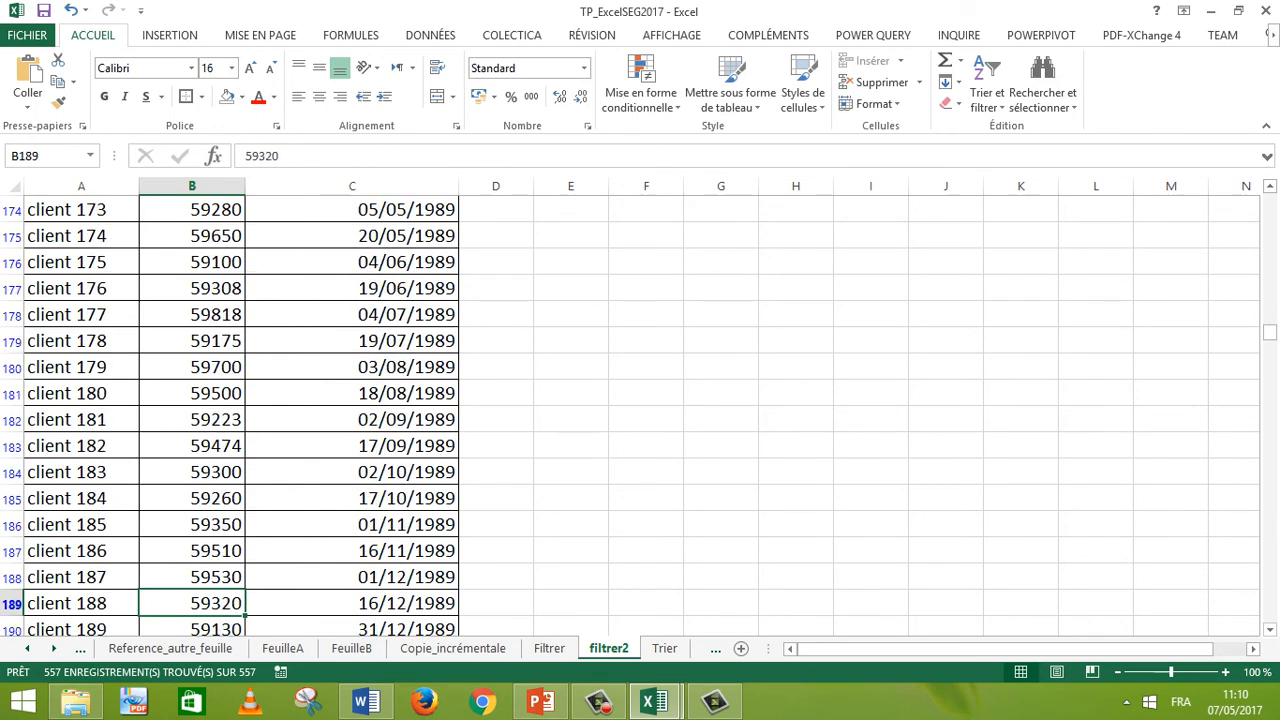
key(Down)
key(Down)
key(Down)
key(Down)
key(Down)
key(Down)
key(Down)
key(Down)
key(Down)
key(Down)
key(Down)
key(Down)
key(Down)
key(Down)
key(Down)
key(Down)
key(Down)
key(Down)
key(Down)
key(Down)
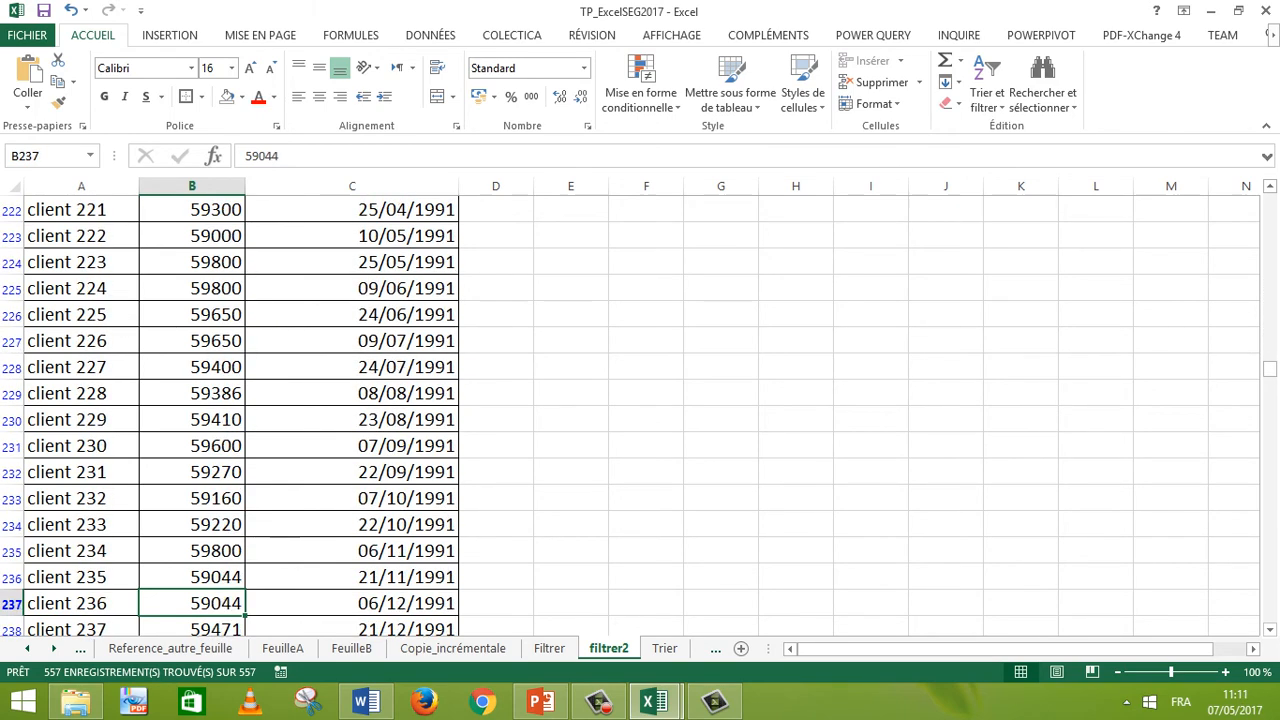
key(Down)
key(Down)
key(Down)
key(Down)
key(Down)
key(Down)
key(Down)
key(Down)
key(Down)
key(Down)
key(Down)
key(Down)
key(Down)
key(Down)
key(Down)
key(Down)
key(Down)
key(Down)
key(Down)
key(Down)
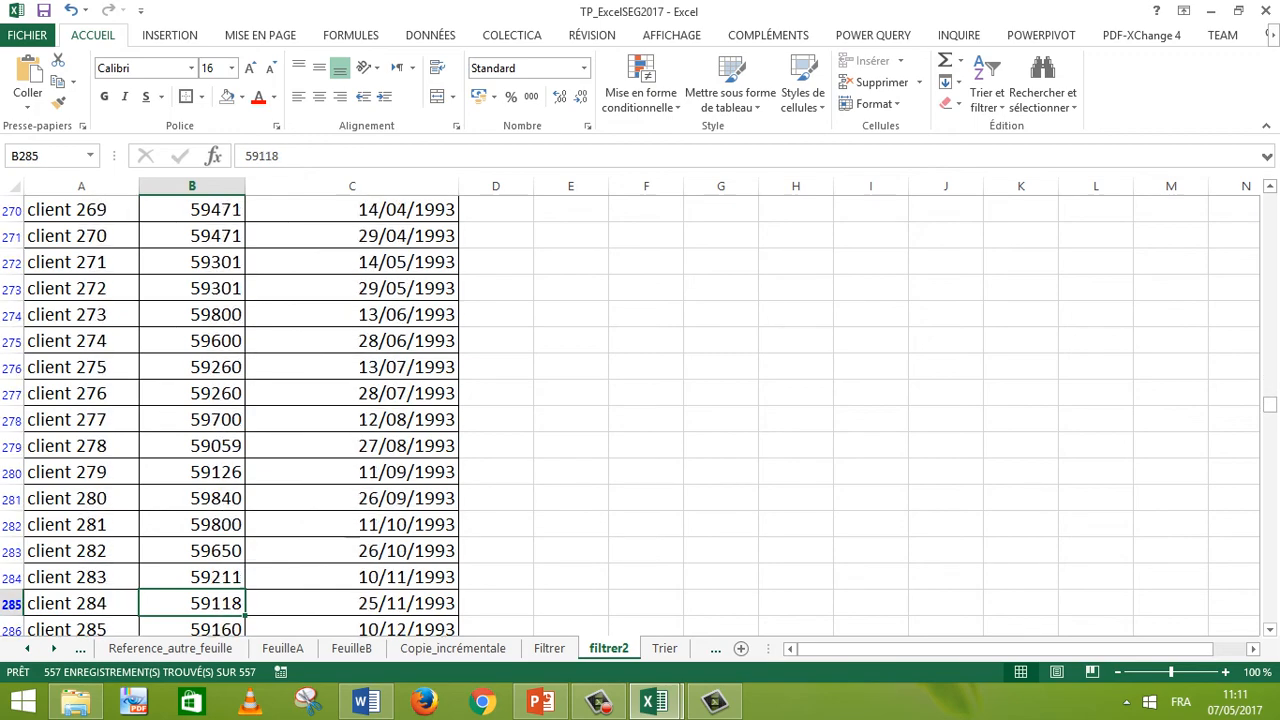
key(Down)
key(Down)
key(Down)
key(Down)
key(Down)
key(Down)
key(Down)
key(Down)
key(Down)
key(Down)
key(Down)
key(Down)
key(Down)
key(Down)
key(Down)
key(Down)
key(Down)
key(Down)
key(Down)
key(Down)
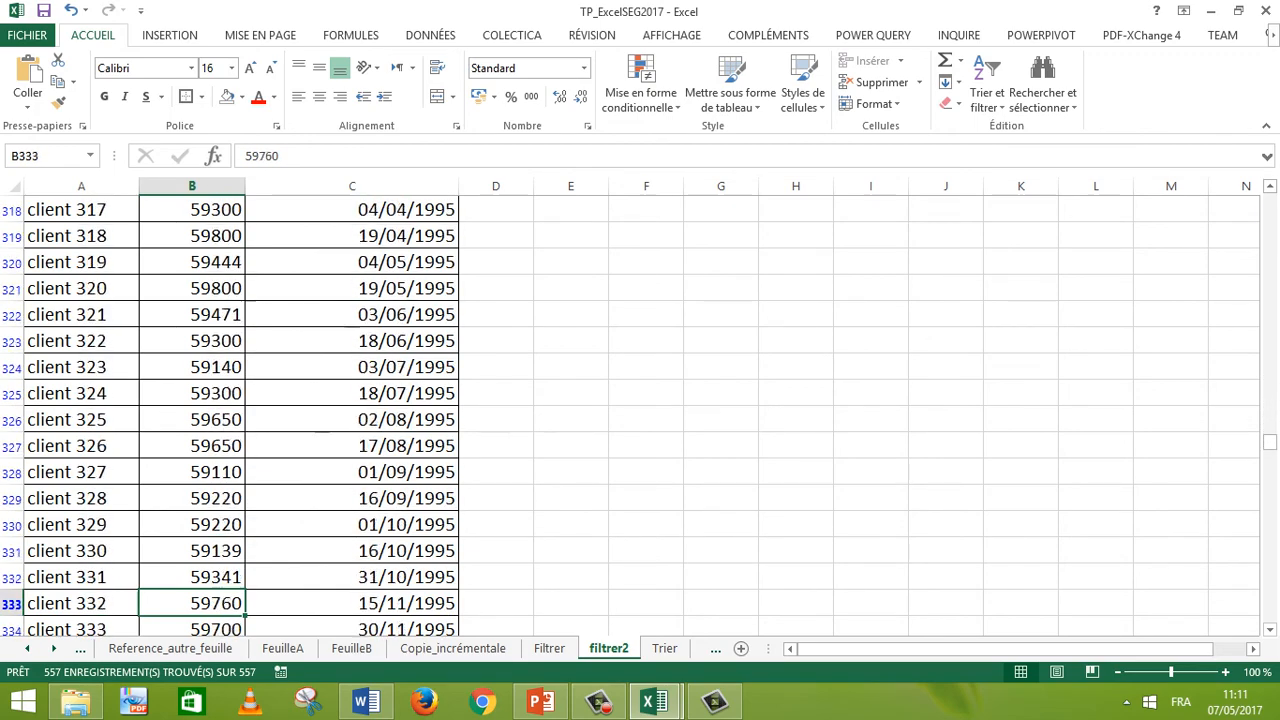
key(Down)
key(Down)
key(Down)
key(Down)
key(Down)
key(Down)
key(Down)
key(Down)
key(Down)
key(Down)
key(Down)
key(Down)
key(Down)
key(Down)
key(Down)
key(Down)
key(Down)
key(Down)
key(Down)
key(Down)
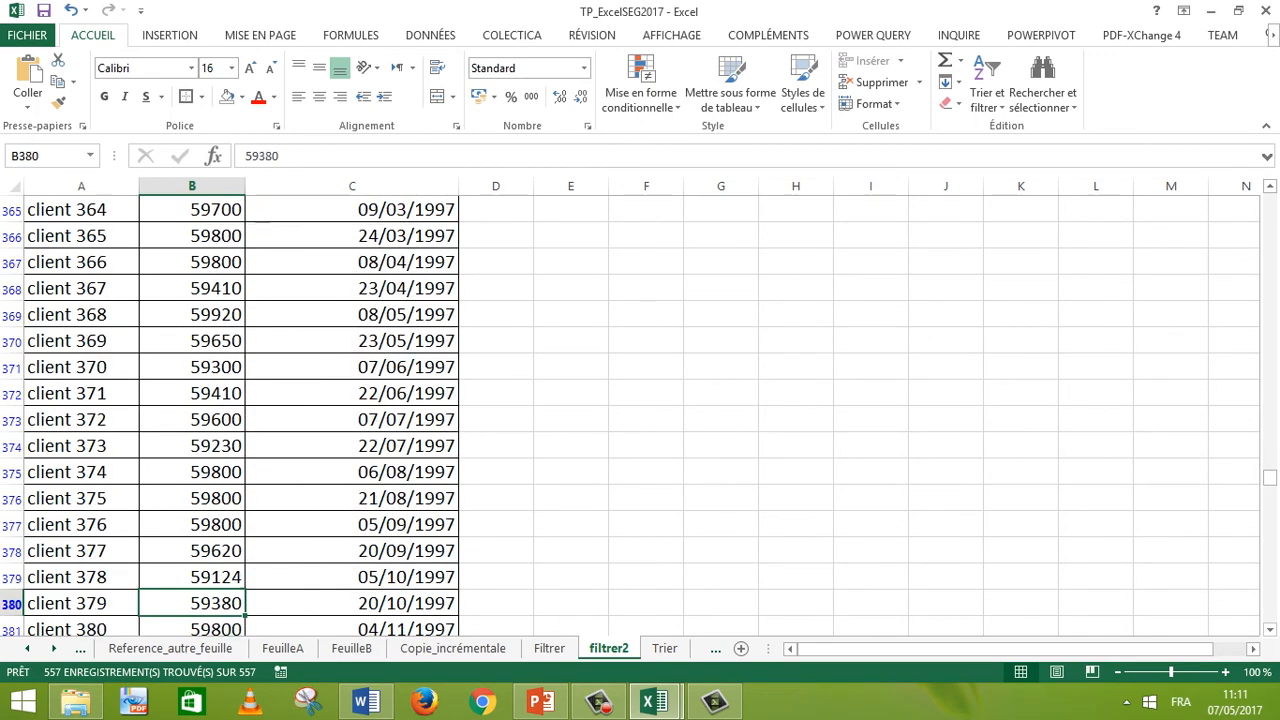
key(Down)
key(Down)
key(Down)
key(Down)
key(Down)
key(Down)
key(Down)
key(Down)
key(Down)
key(Down)
key(Down)
key(Down)
key(Down)
key(Down)
key(Down)
key(Down)
key(Down)
key(Down)
key(Down)
key(Down)
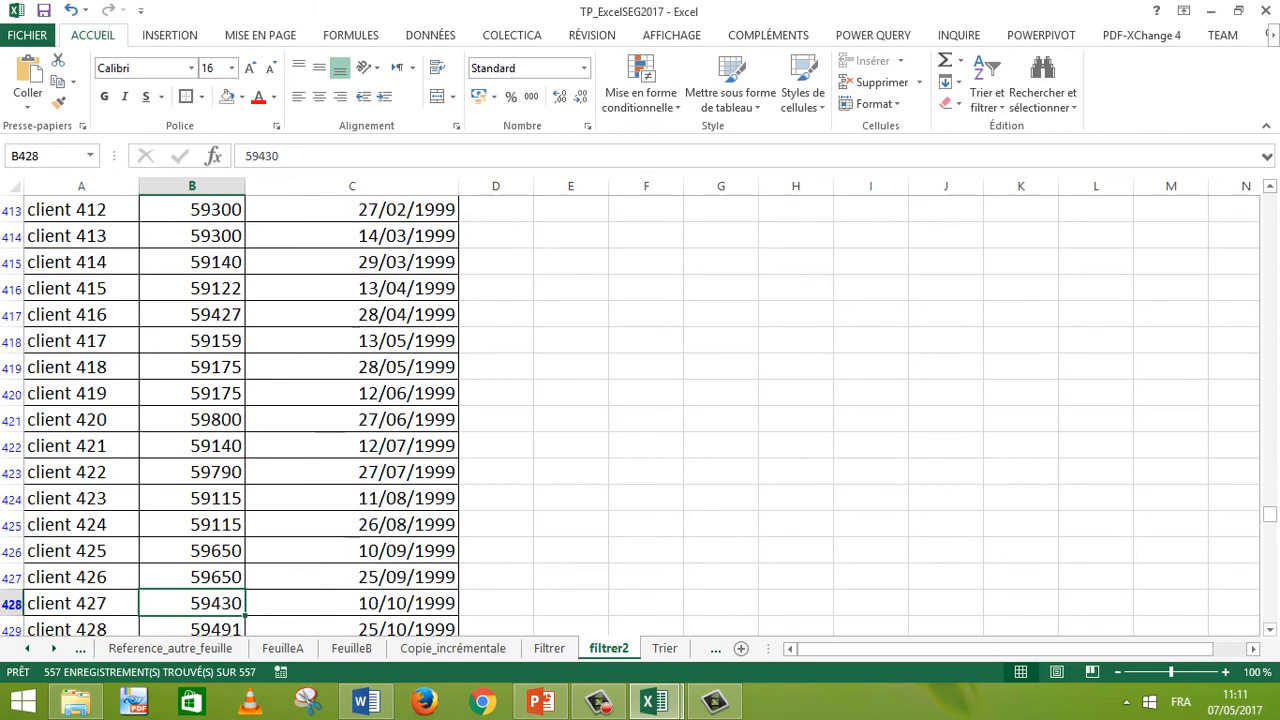
key(Down)
key(Down)
key(Down)
key(Down)
key(Down)
key(Down)
key(Down)
key(Down)
key(Down)
key(Down)
key(Down)
key(Down)
key(Down)
key(Down)
key(Down)
key(Down)
key(Down)
key(Down)
key(Down)
key(Down)
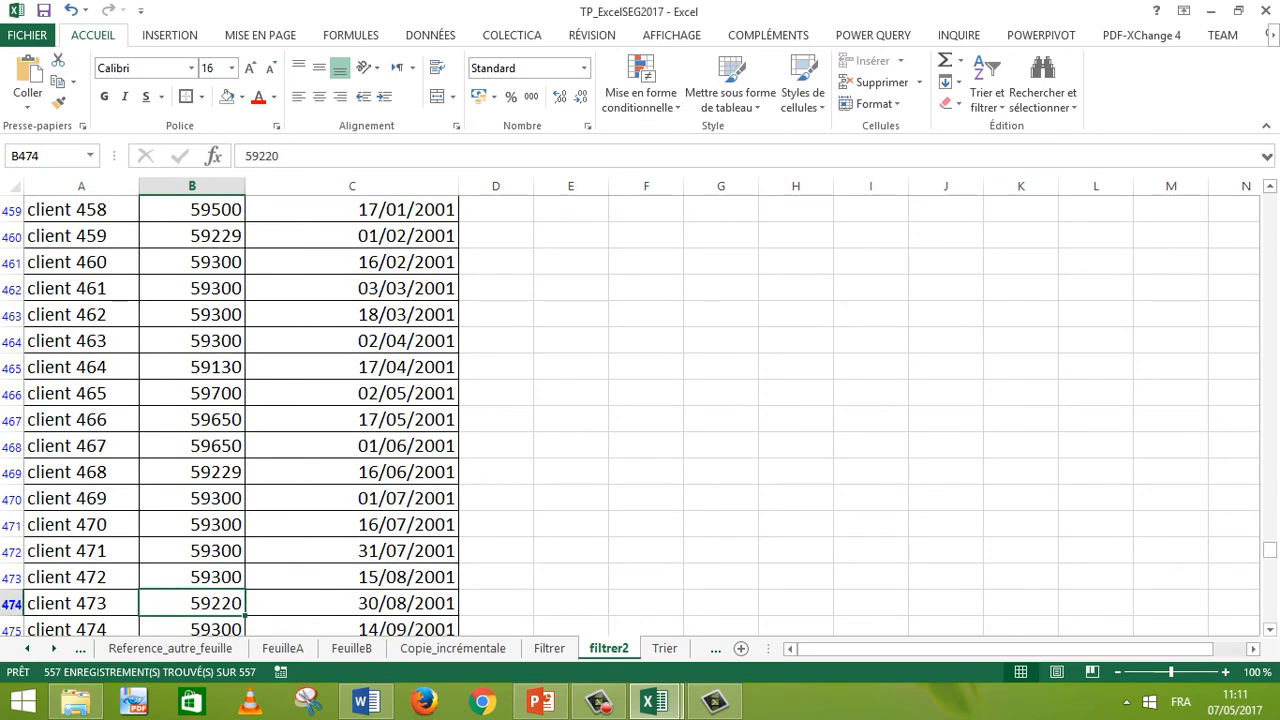
key(Down)
key(Down)
key(Down)
key(Down)
key(Down)
key(Down)
key(Down)
key(Down)
key(Down)
key(Down)
key(Down)
key(Down)
key(Down)
key(Down)
key(Down)
key(Down)
key(Down)
key(Down)
key(Down)
key(Down)
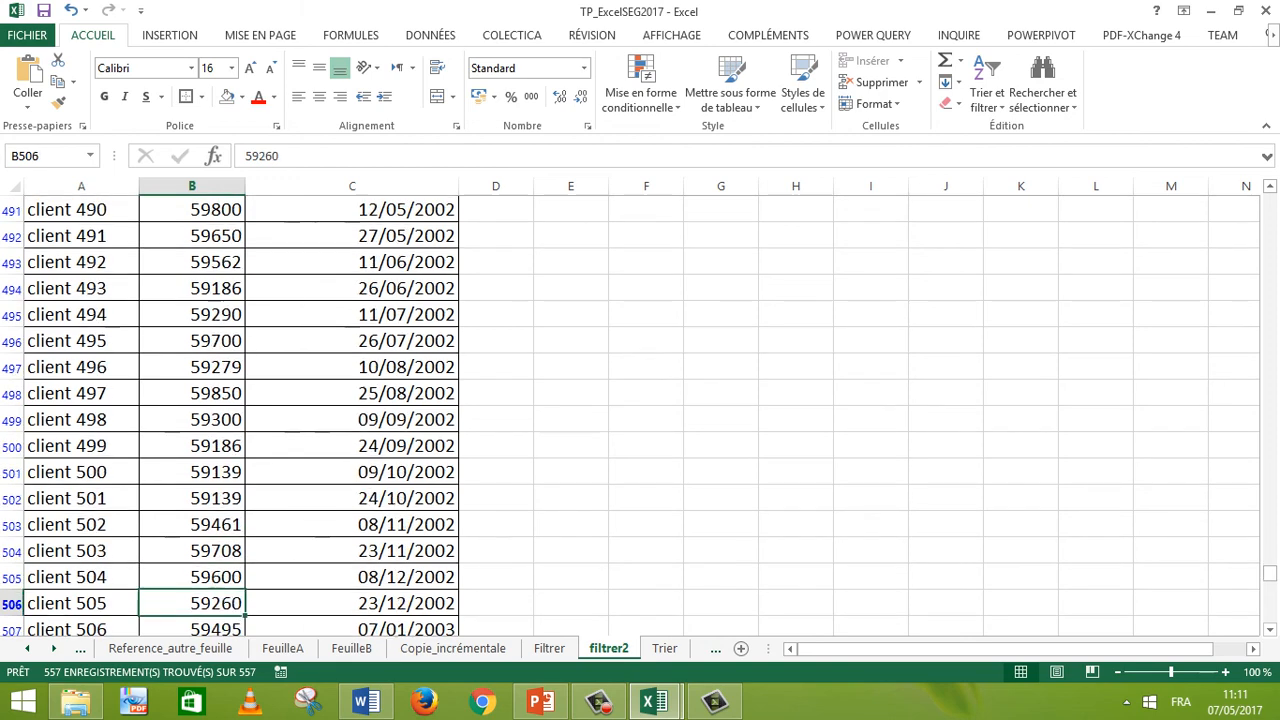
key(Down)
key(Down)
key(Down)
key(Down)
key(Down)
key(Down)
key(Down)
key(Down)
key(Down)
key(Down)
key(Down)
key(Down)
key(Down)
key(Down)
key(Down)
key(Down)
key(Down)
key(Down)
key(Down)
key(Down)
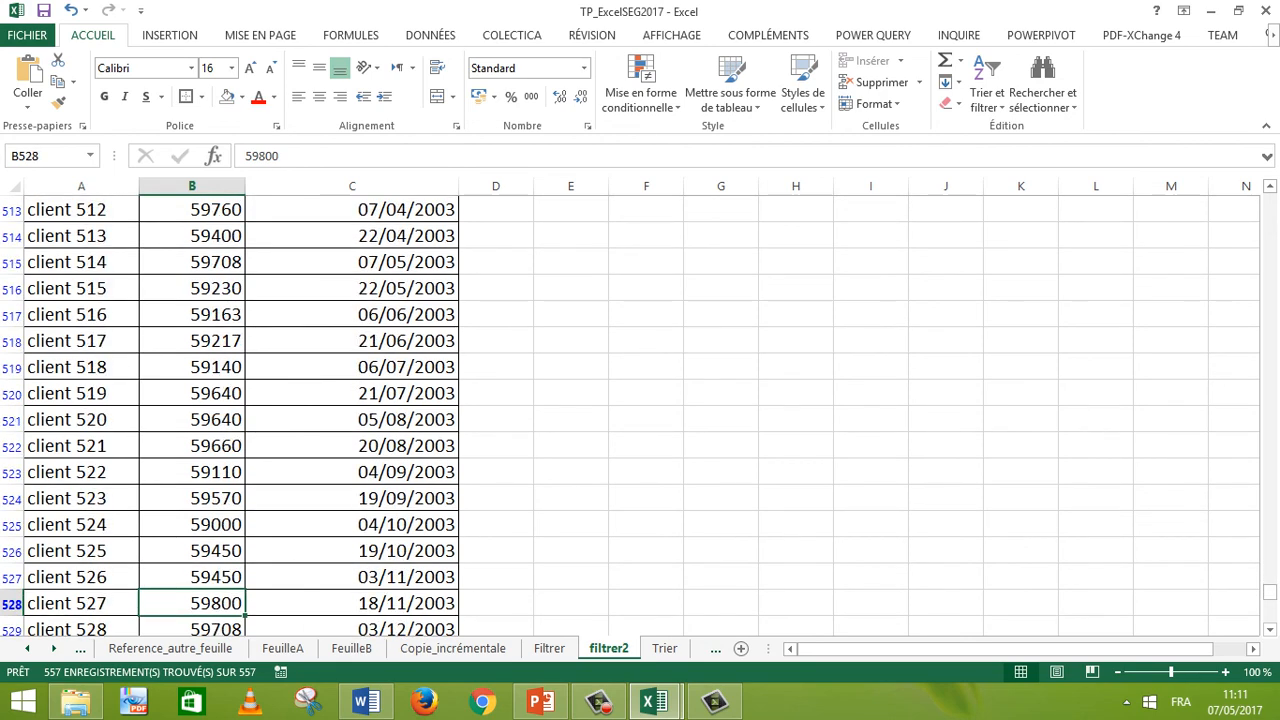